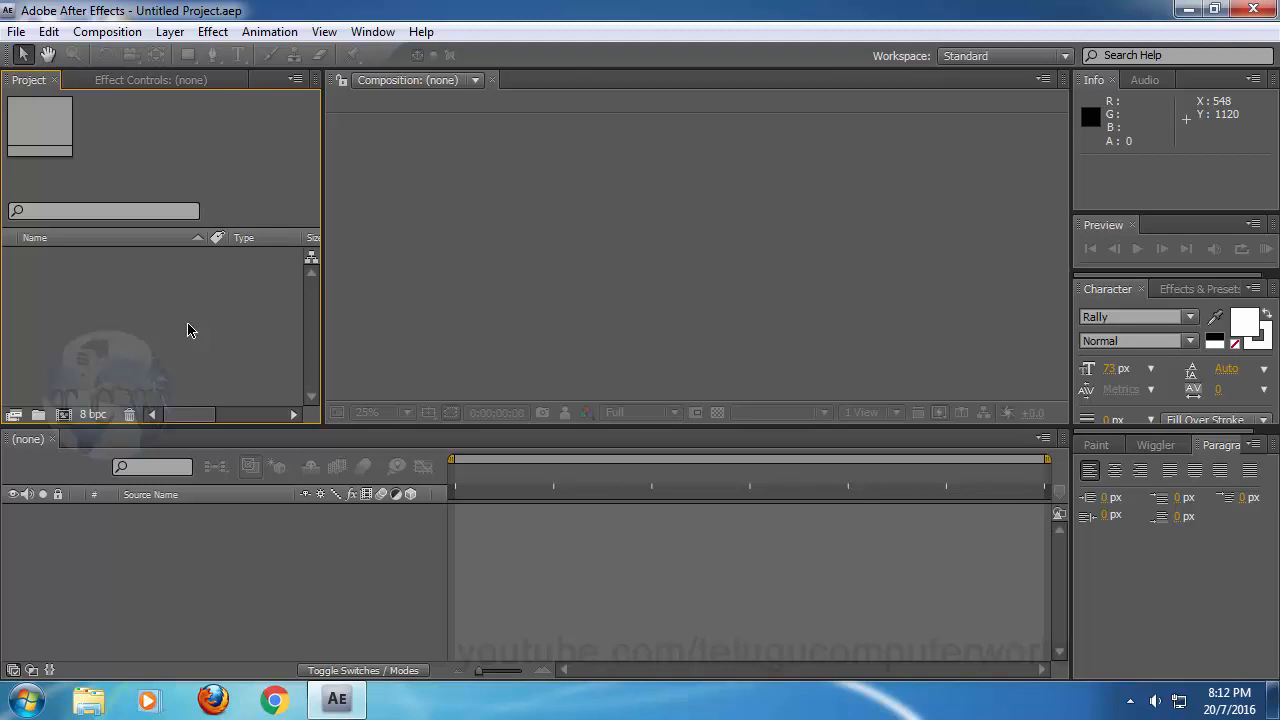
- Import the GDM_1 video from the Videos folder and create a new composition from it
double_click(187, 323)
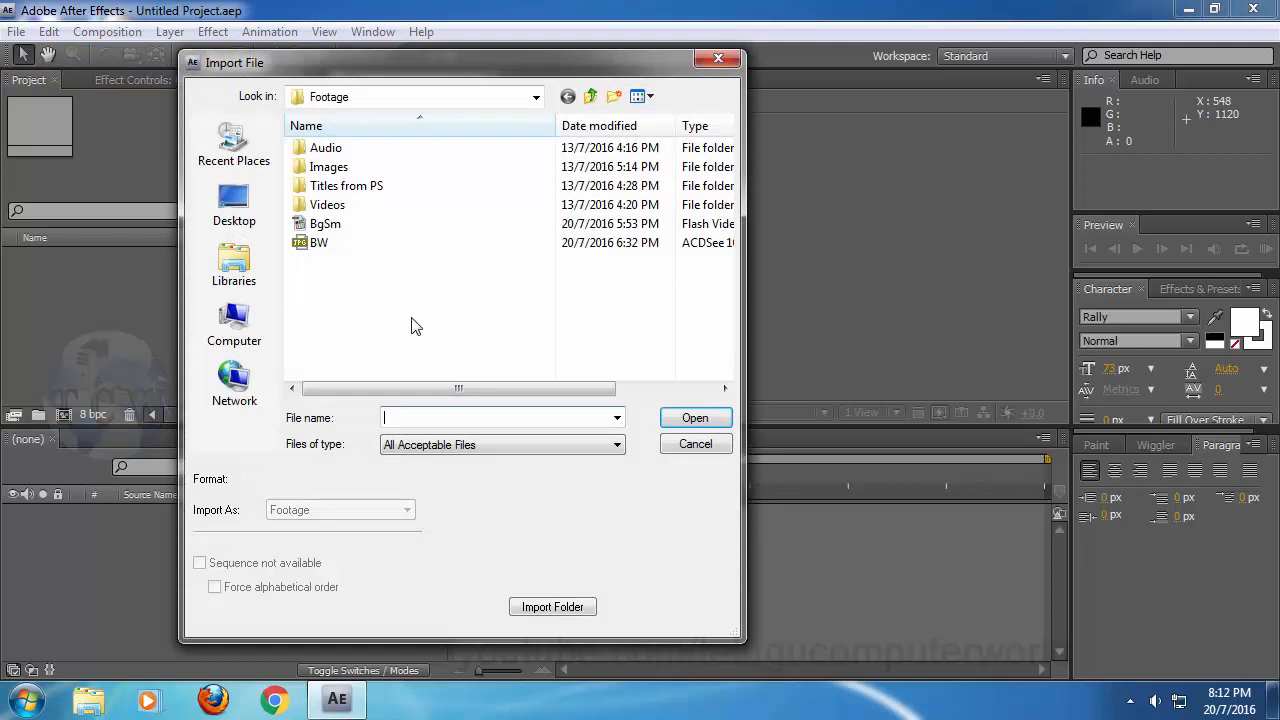
double_click(325, 206)
left_click(330, 190)
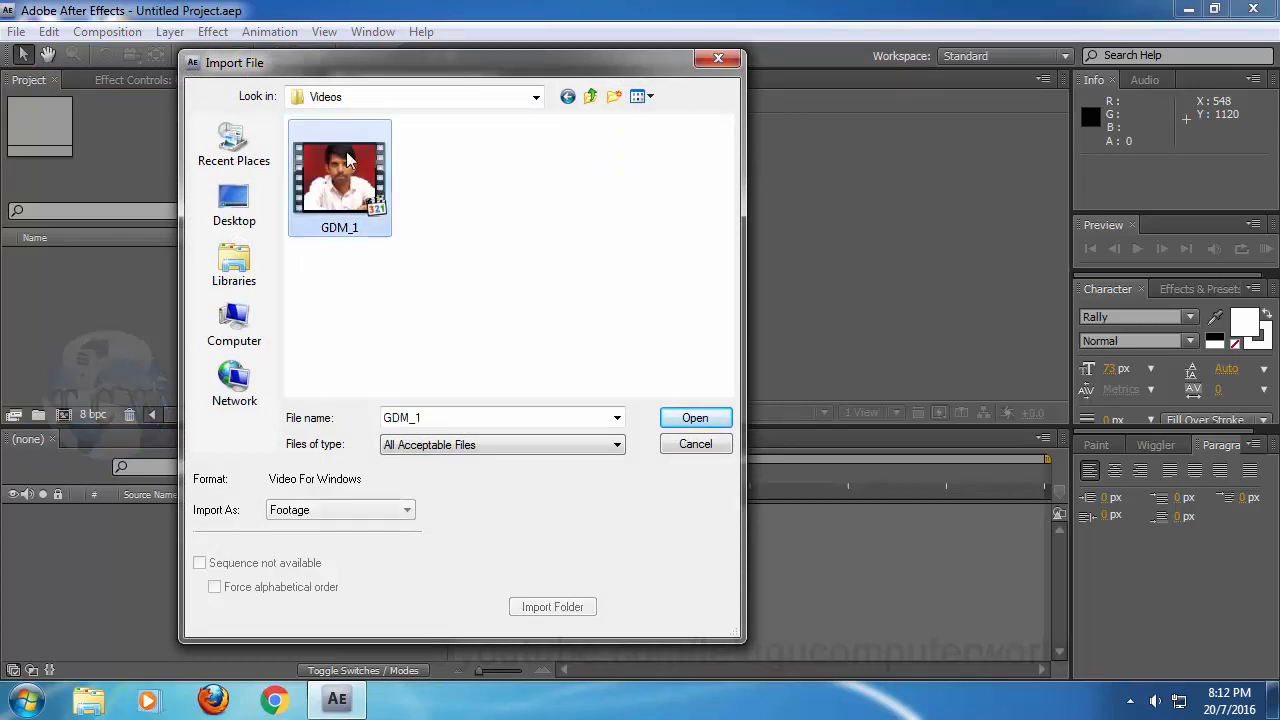
left_click(695, 418)
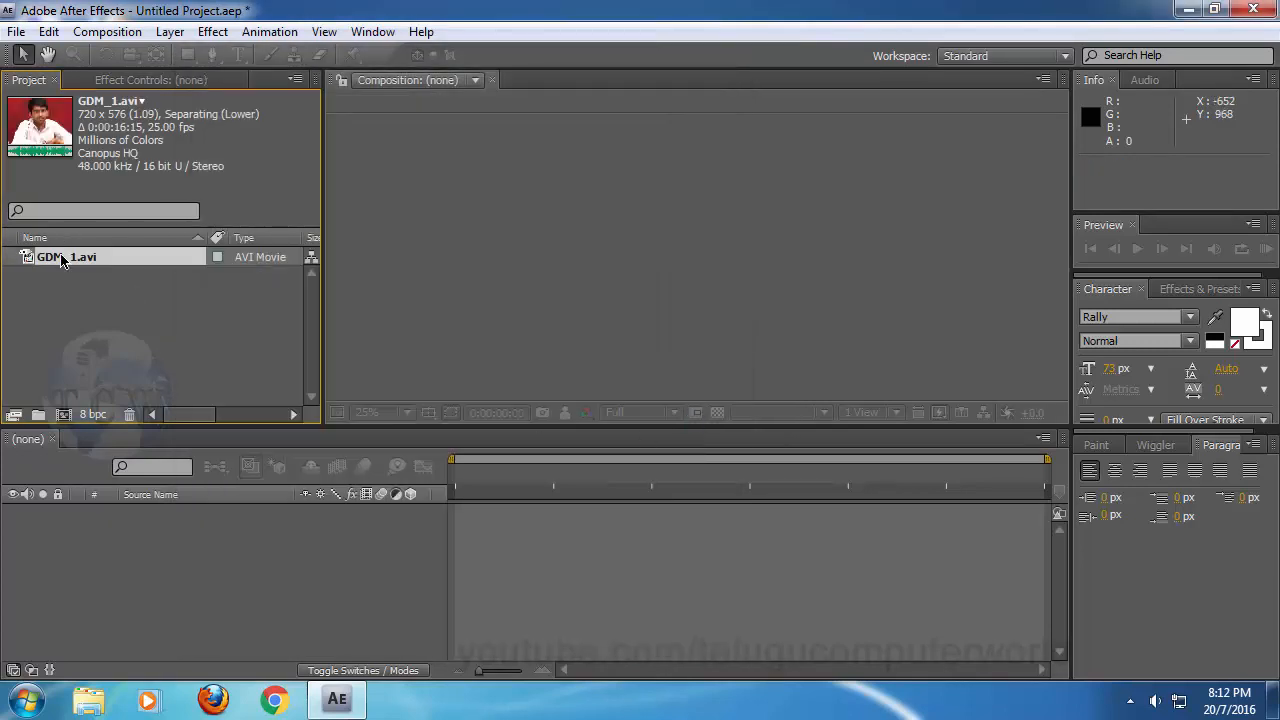
left_click_drag(62, 258, 62, 420)
left_click_drag(62, 420, 63, 418)
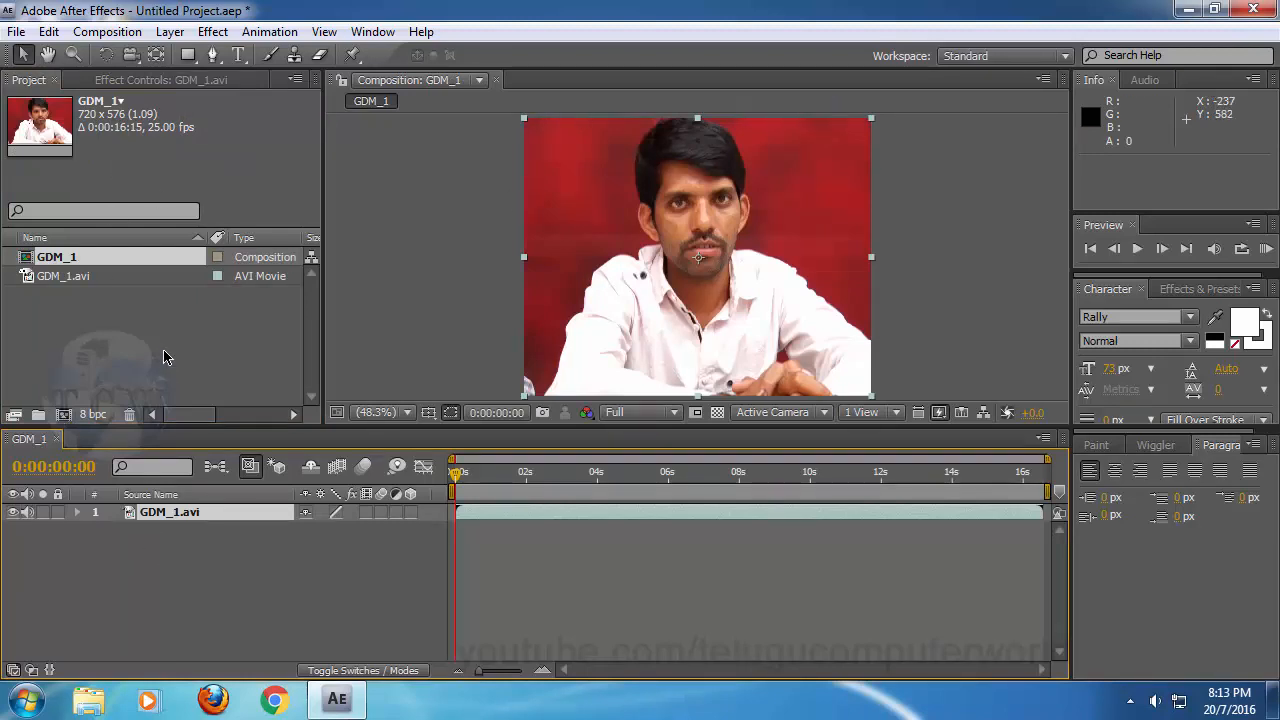
- Import the BW image from the Footage folder into the project
left_click(104, 356)
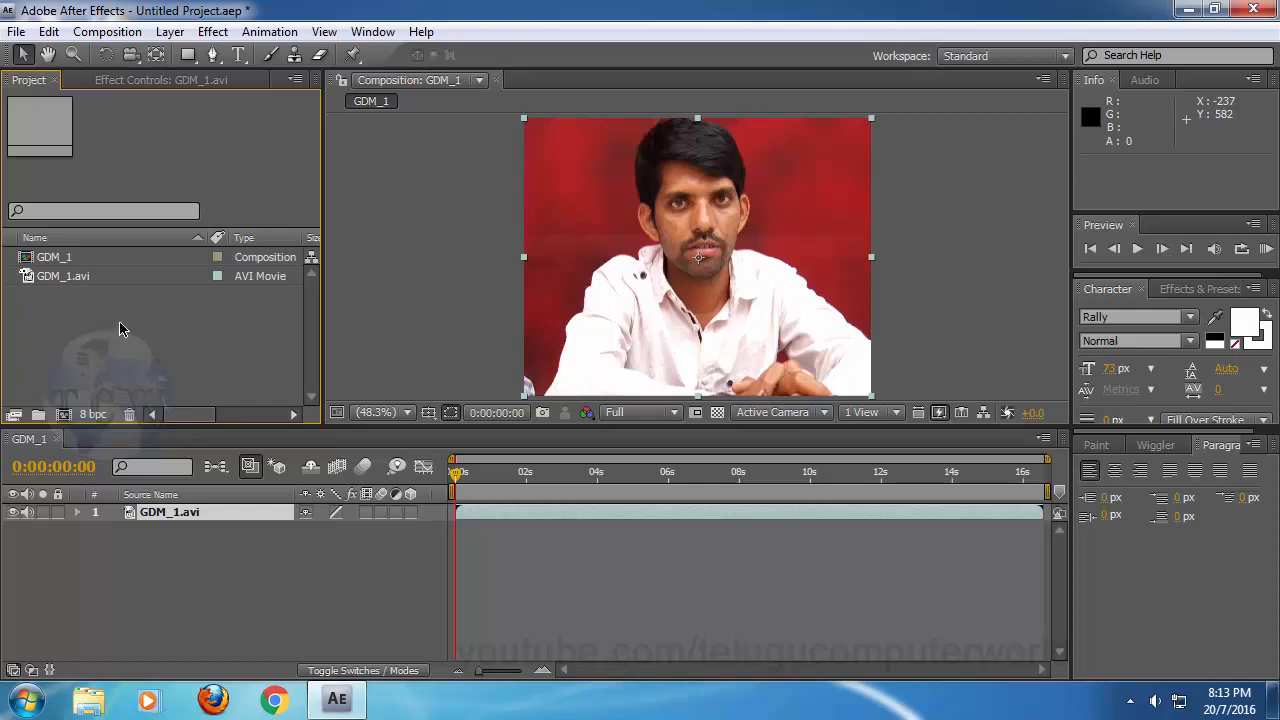
double_click(119, 329)
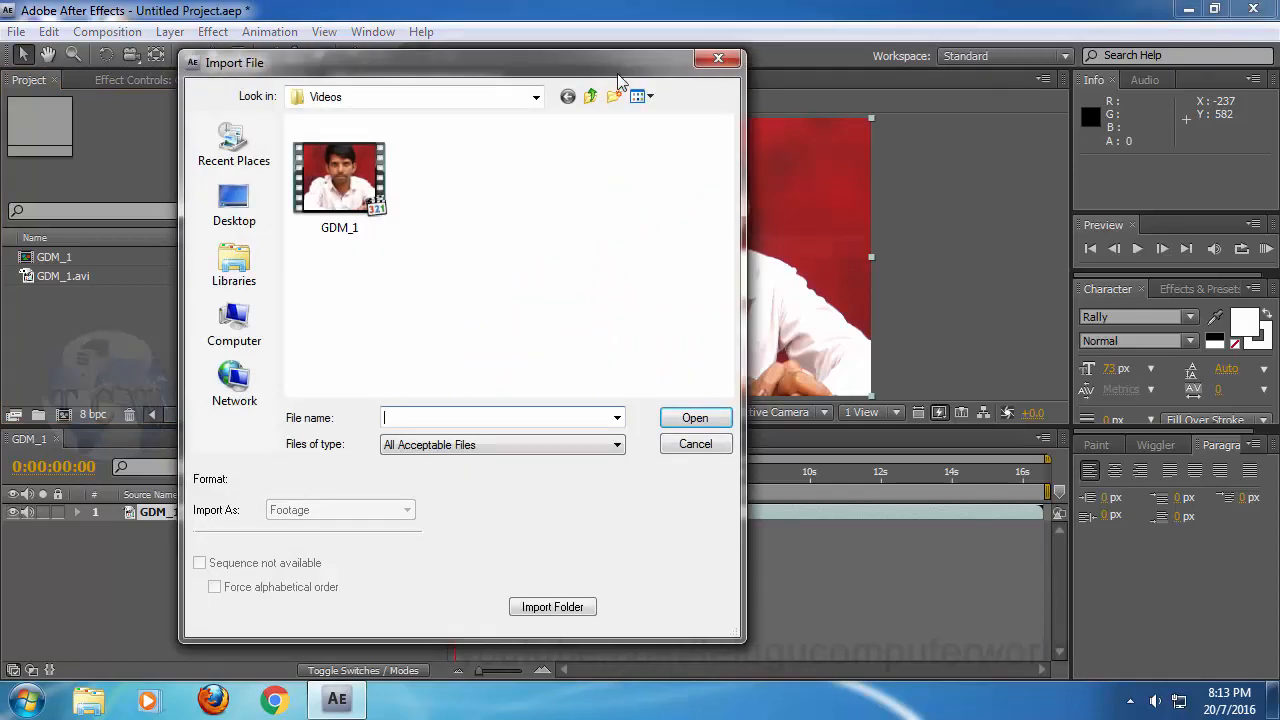
left_click(590, 97)
left_click(312, 243)
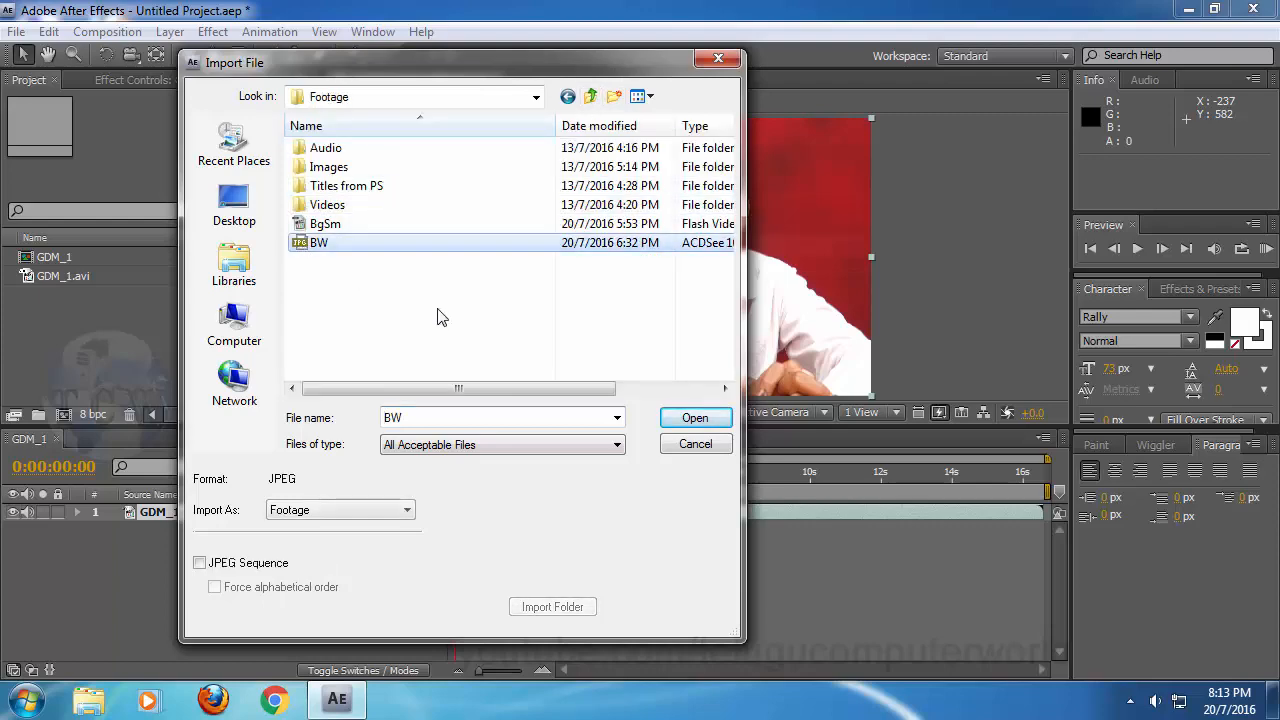
left_click(692, 417)
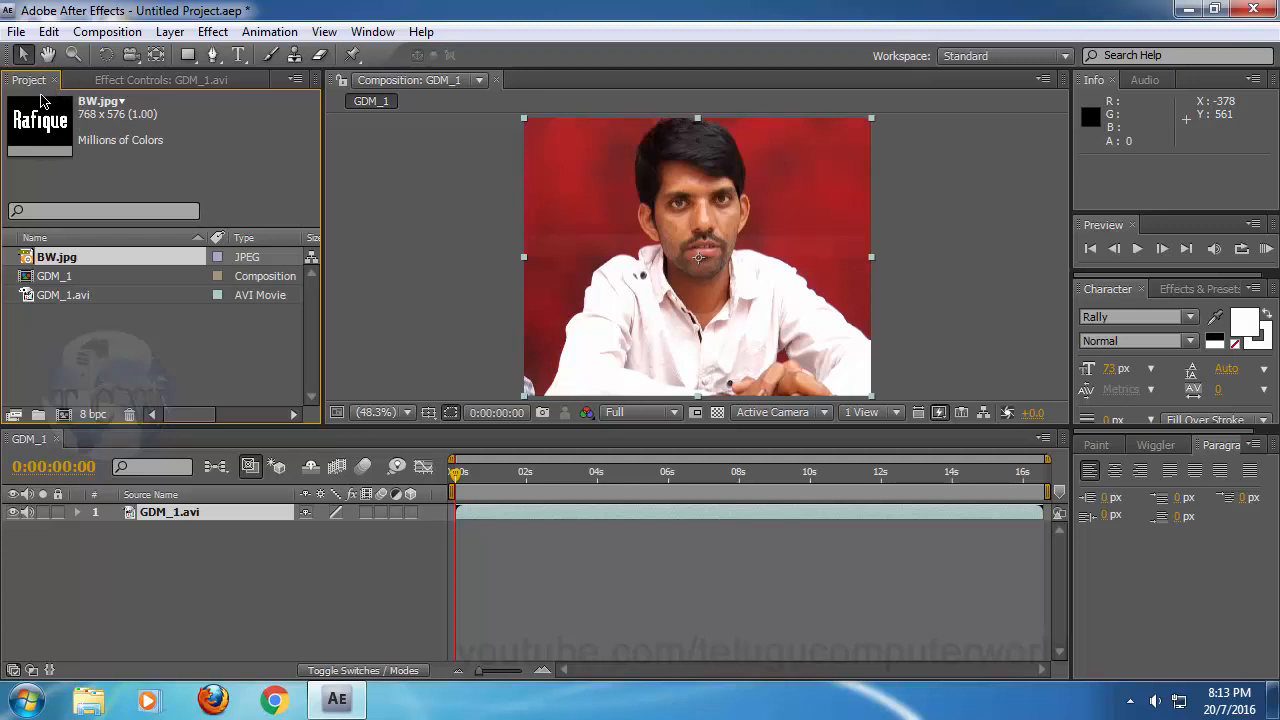
- View BW.jpg in the footage viewer, compare it with the GDM_1 composition, and close the footage view
double_click(38, 135)
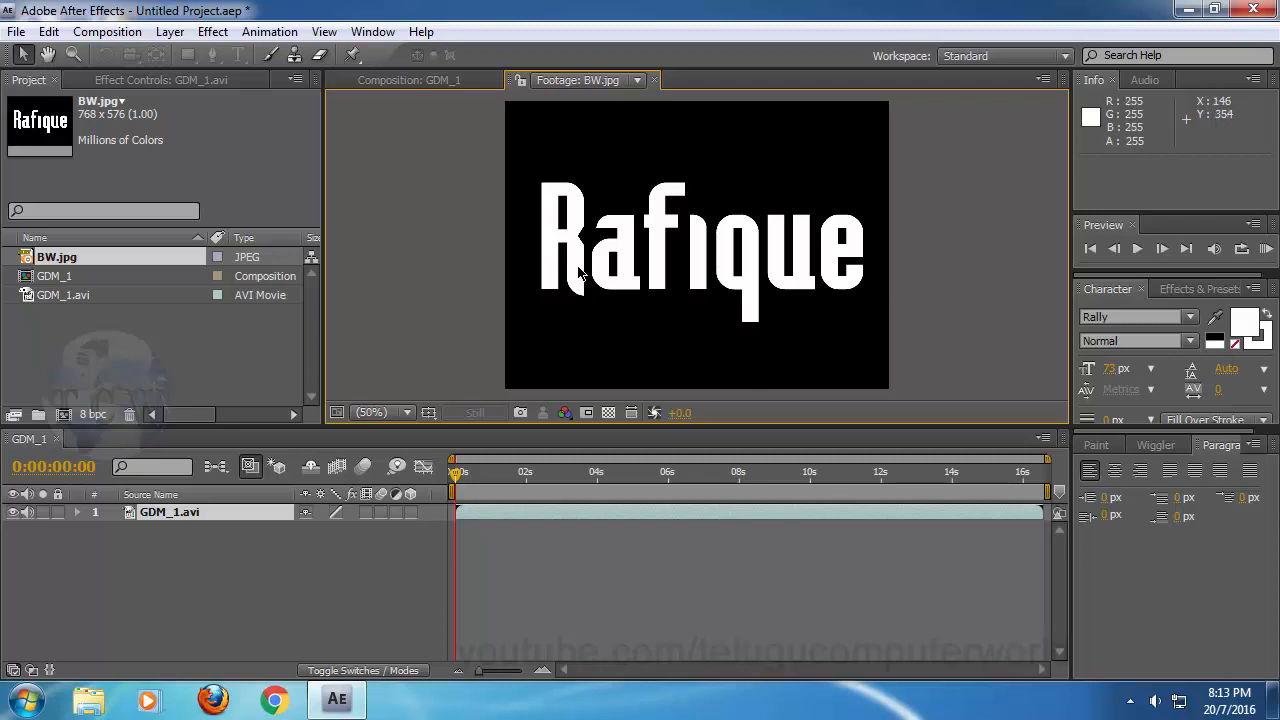
left_click(409, 81)
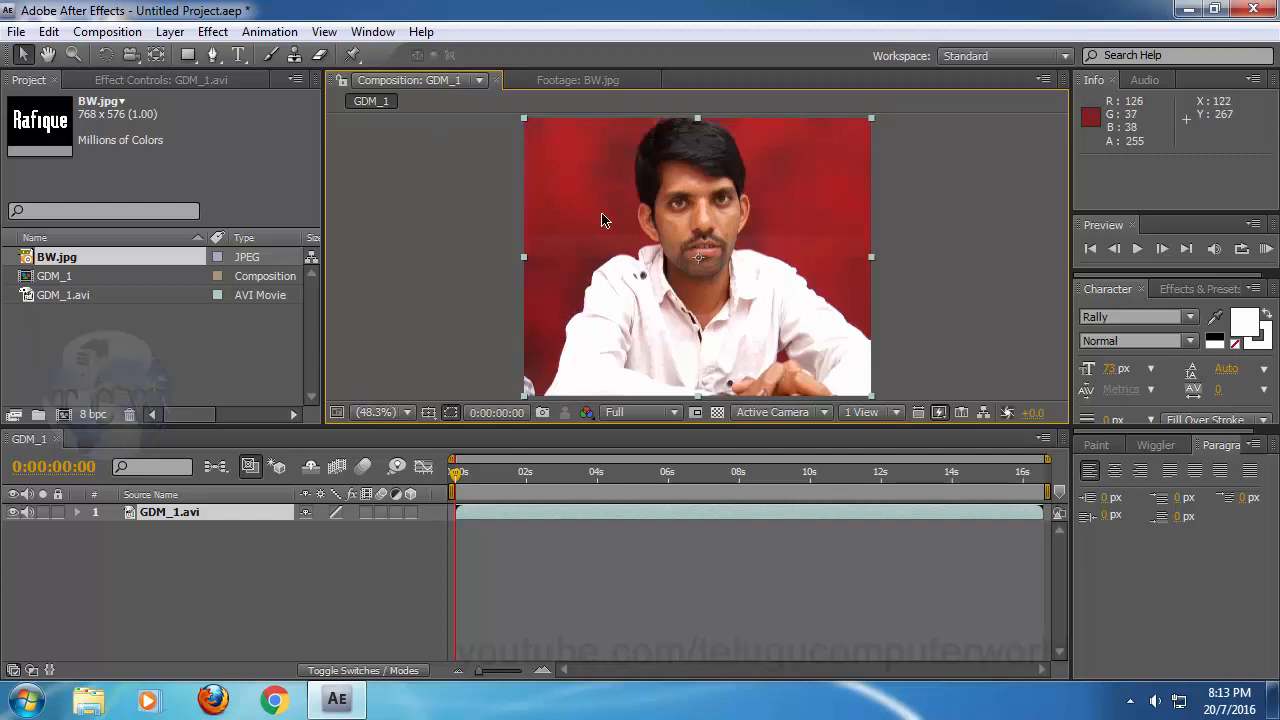
left_click(552, 84)
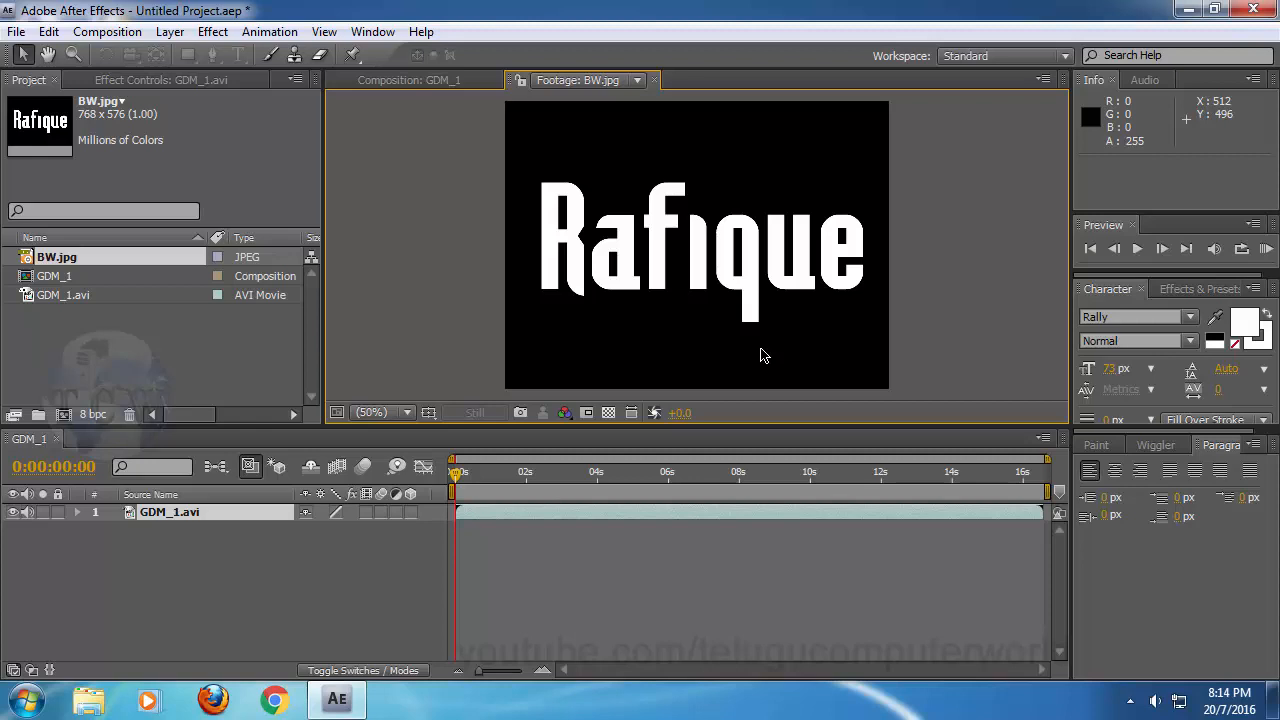
left_click(655, 80)
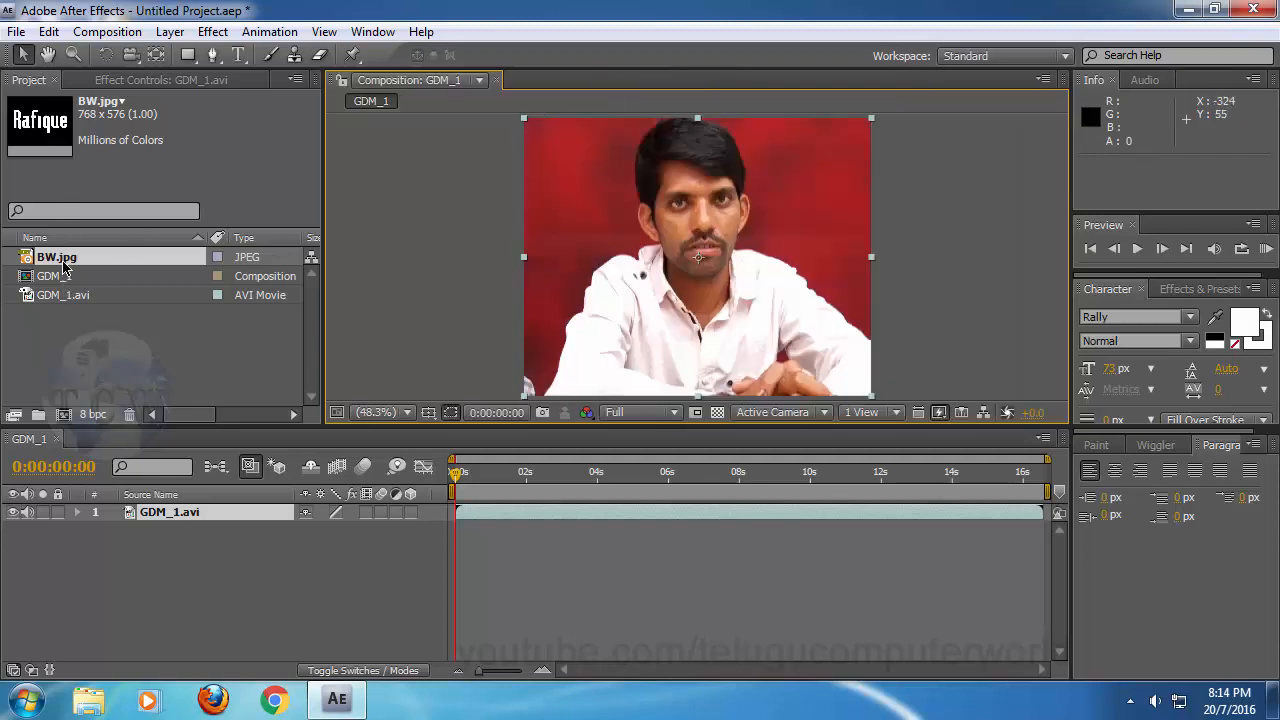
- Add BW.jpg to the composition above the GDM_1.avi layer and show the Mode and TrkMat columns in the timeline
left_click_drag(63, 263, 704, 266)
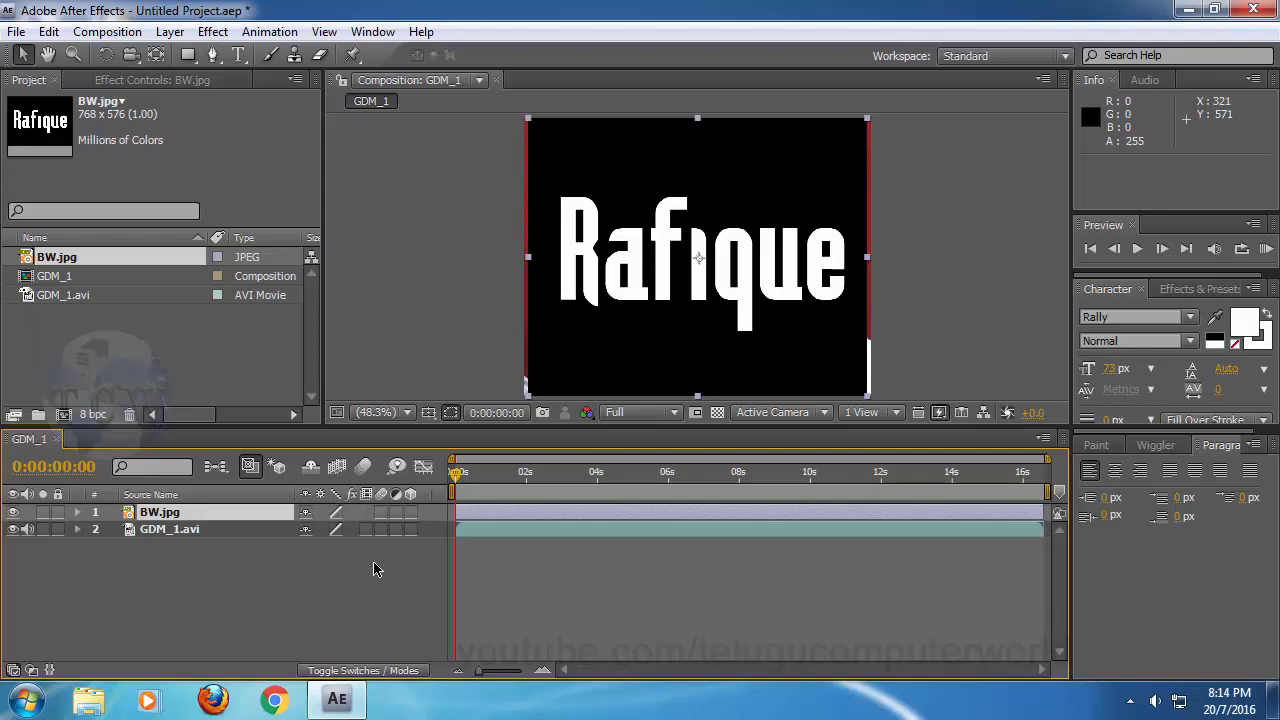
key("F4")
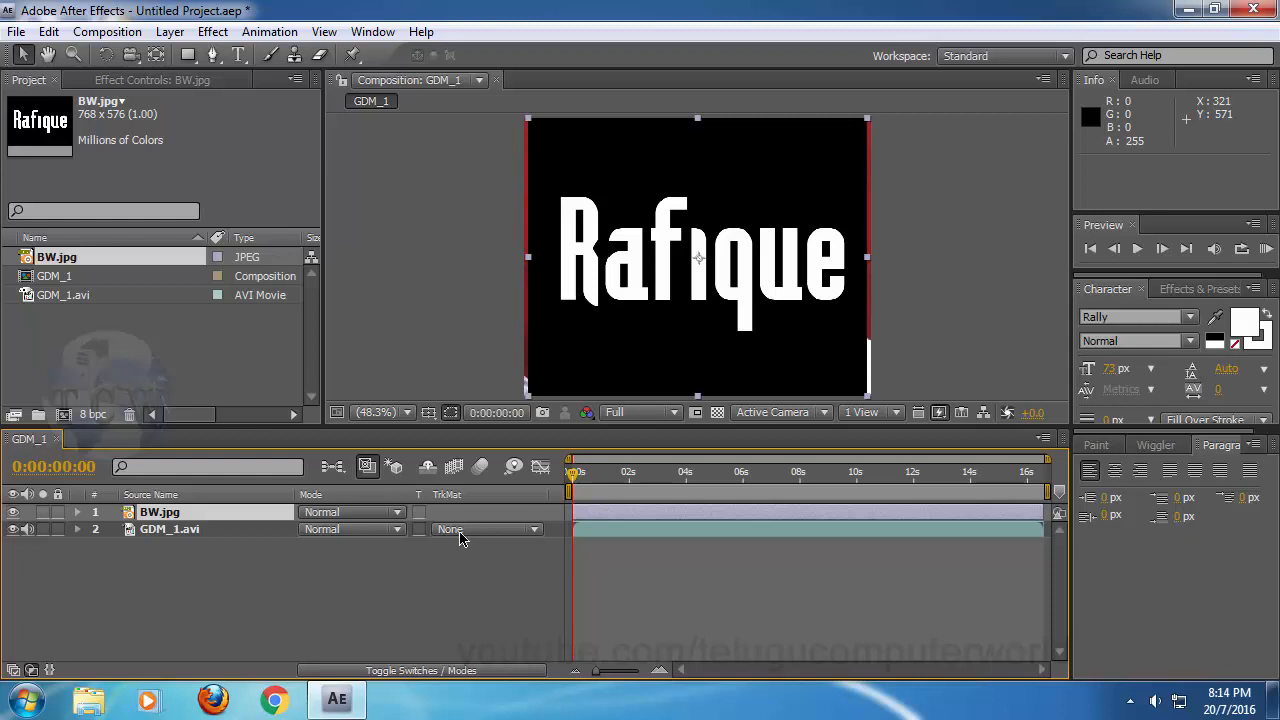
left_click(163, 534)
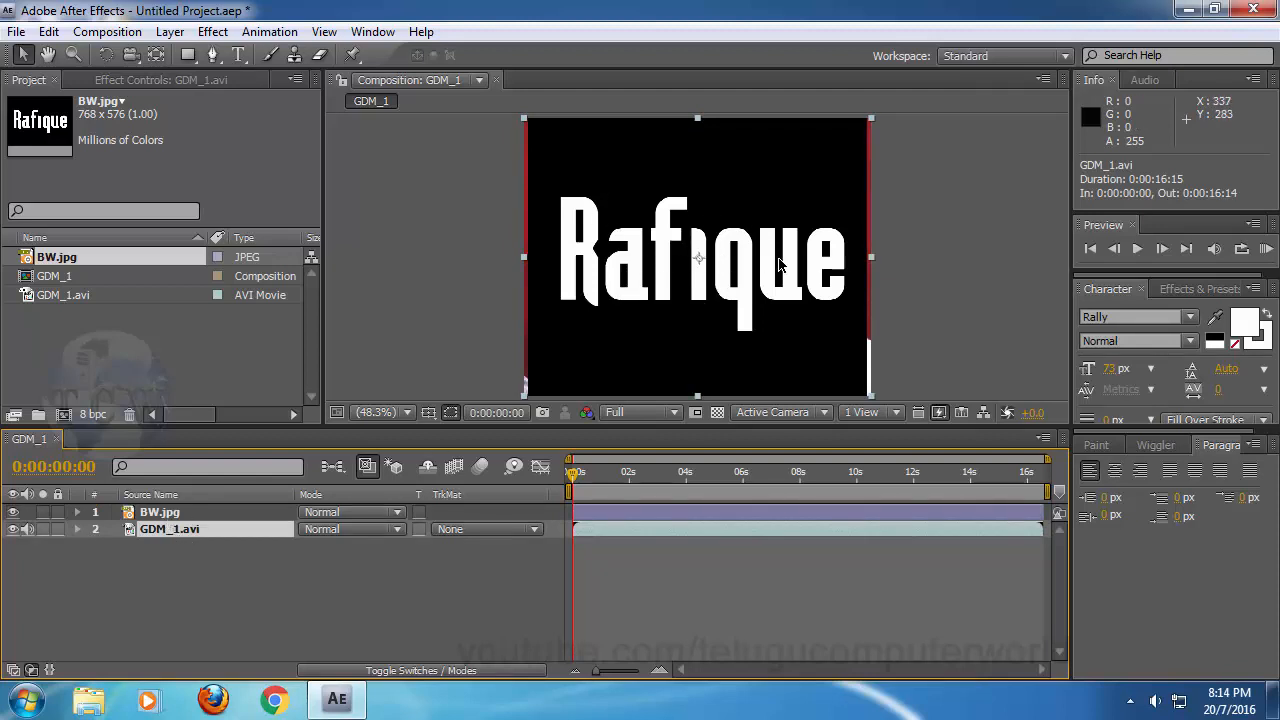
- Move the BW.jpg layer below GDM_1.avi, and return it to the top of the layer stack
left_click(201, 515)
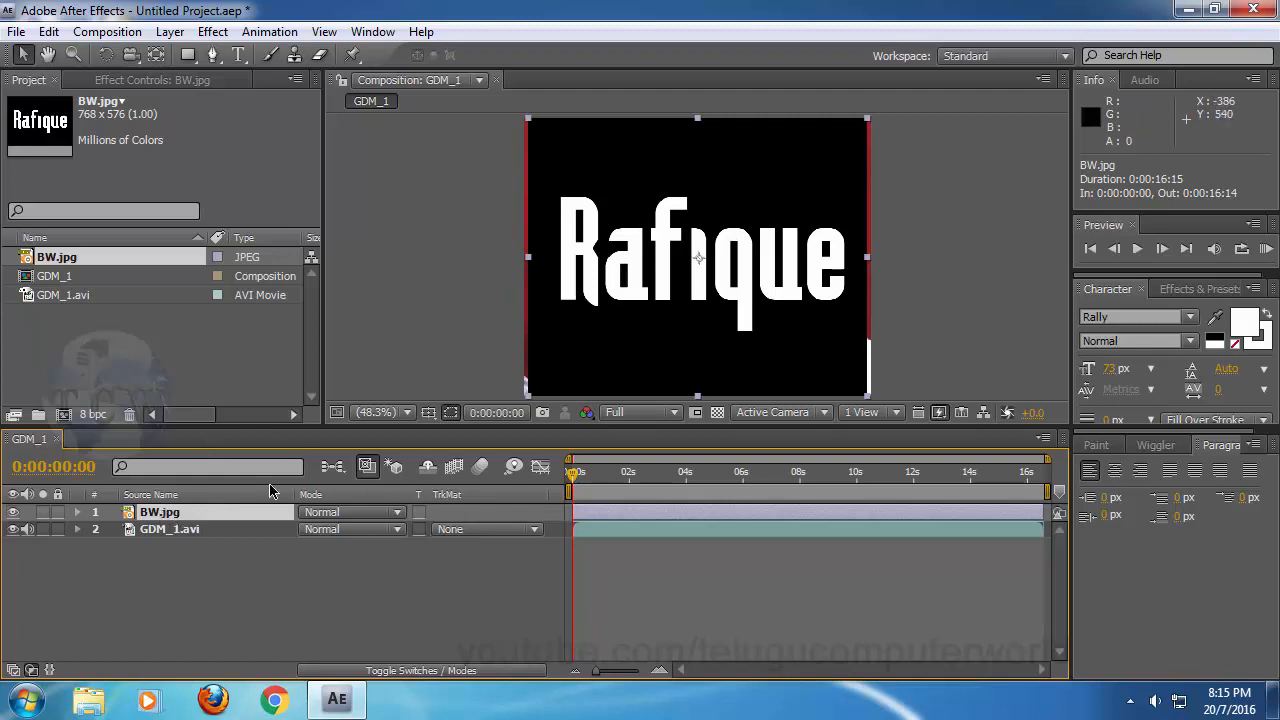
left_click_drag(237, 517, 239, 542)
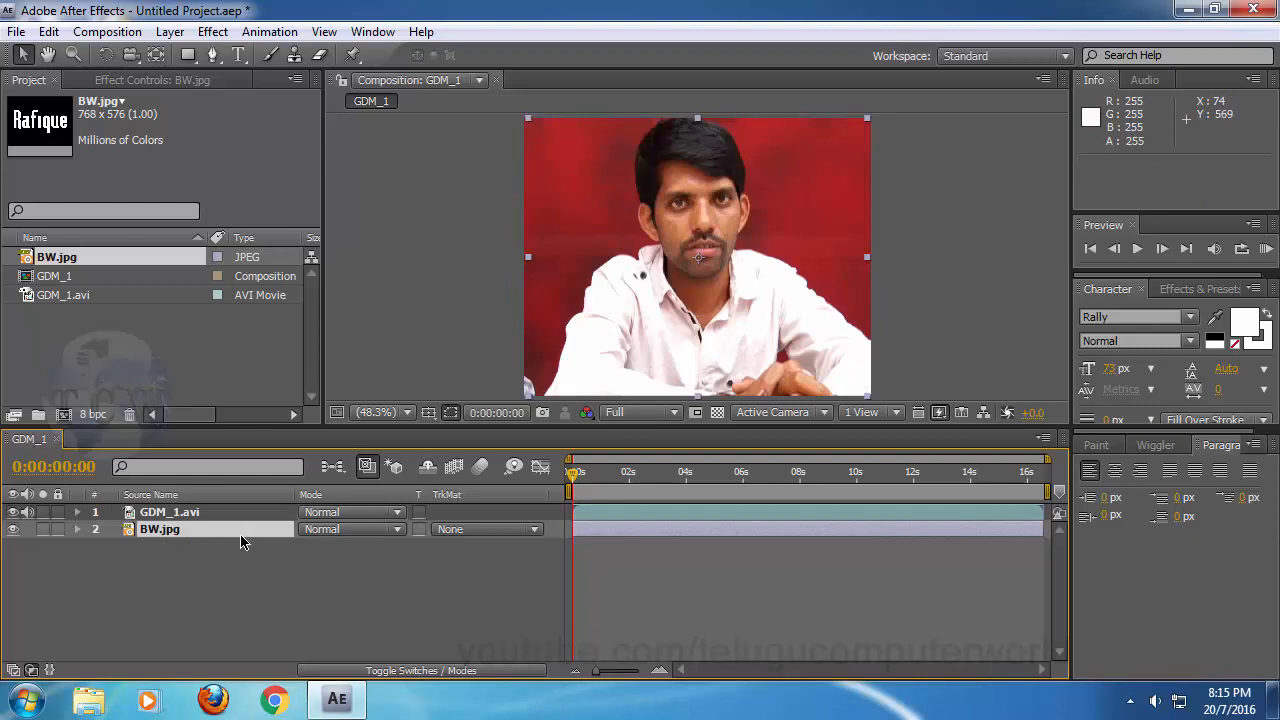
left_click_drag(240, 541, 237, 514)
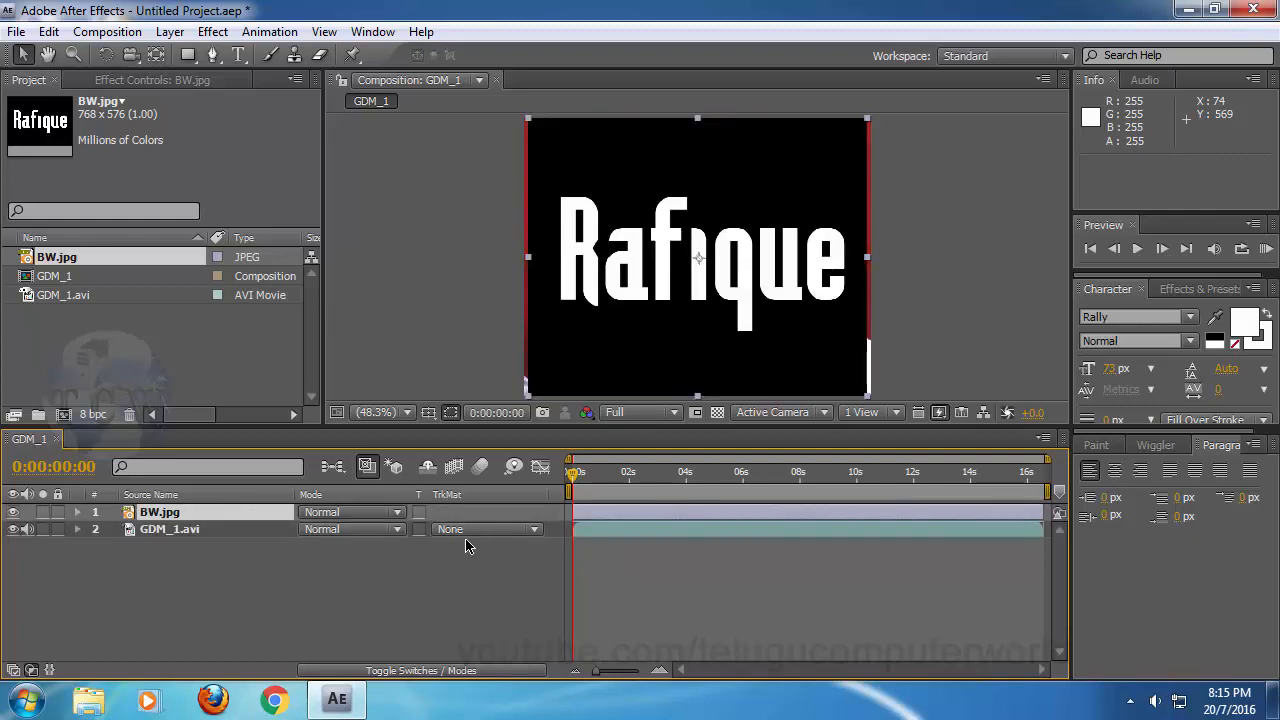
- Set the track matte of the GDM_1.avi layer to Luma Matte "BW.jpg" and deselect the layer
left_click(228, 530)
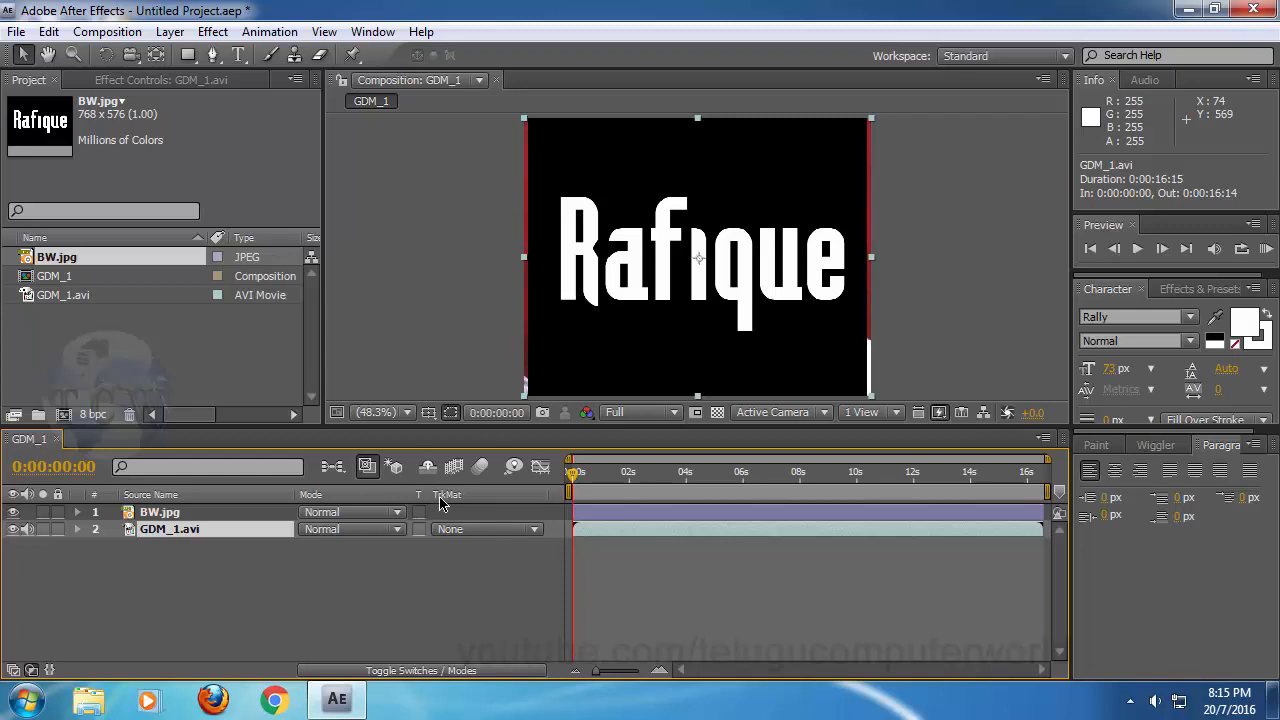
left_click(535, 533)
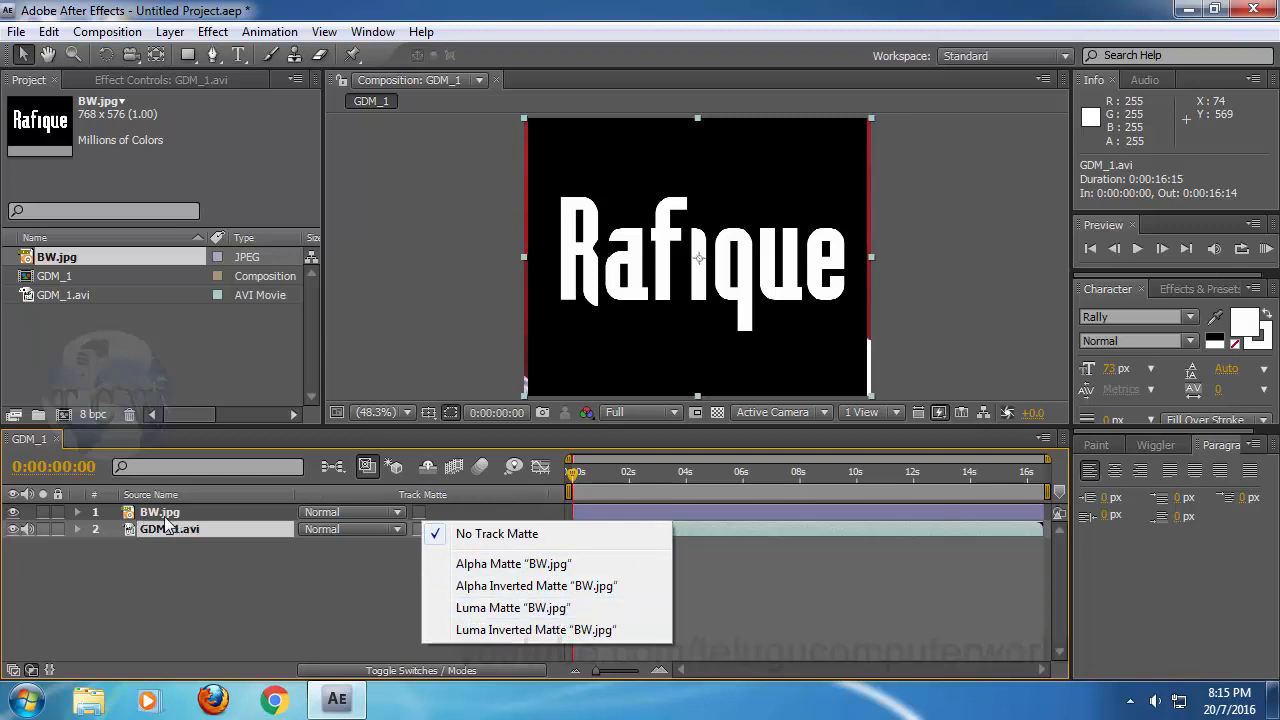
left_click(557, 612)
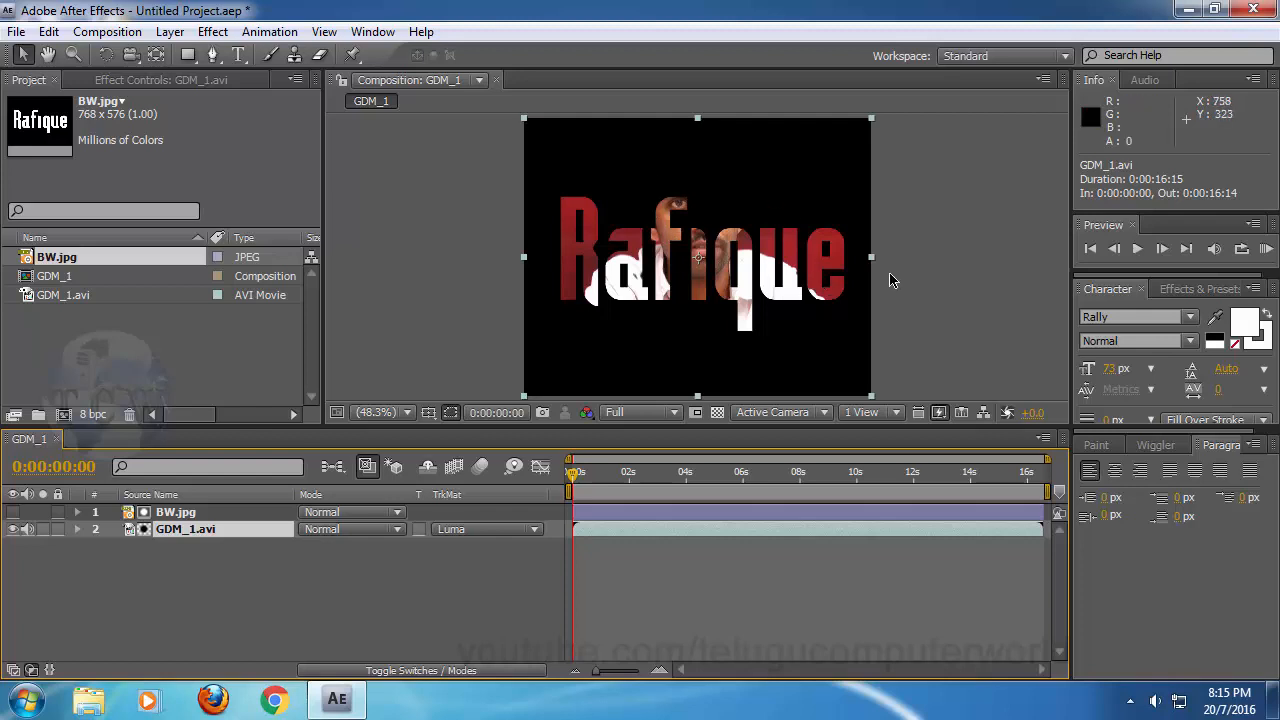
left_click(482, 291)
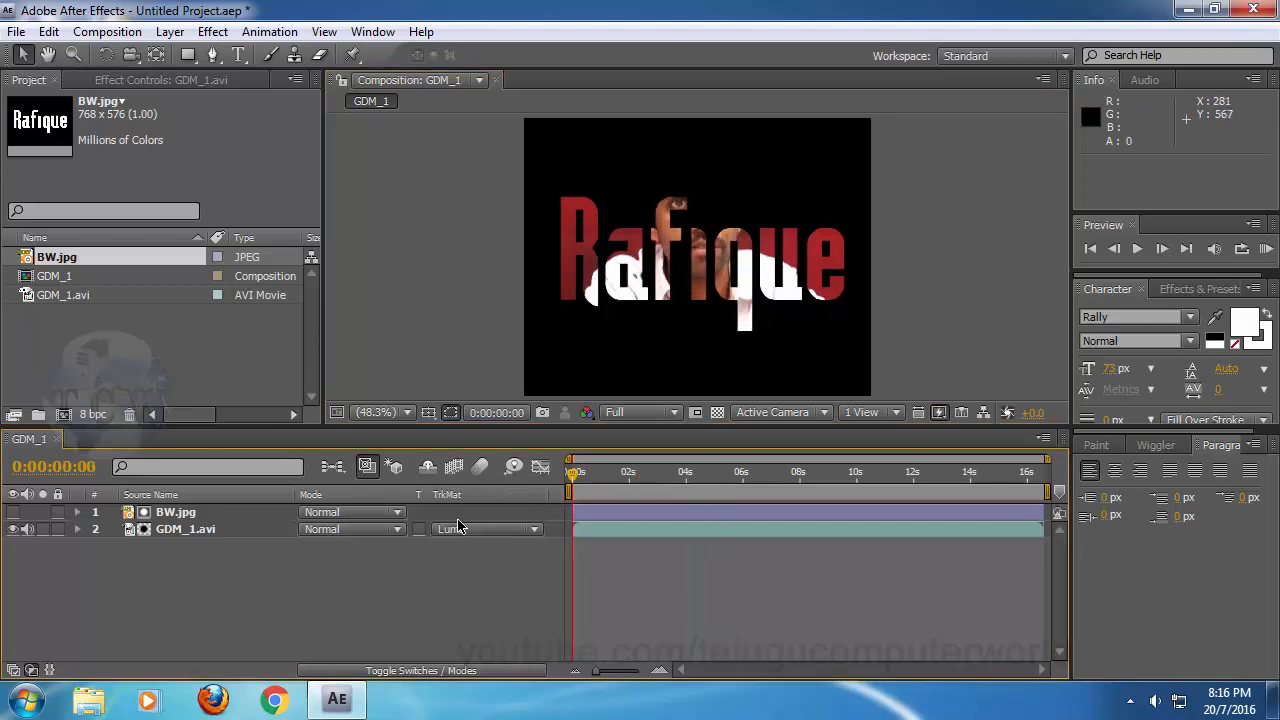
- Play back part of the matted composition and return the playhead to 0:00:00:00
key("space")
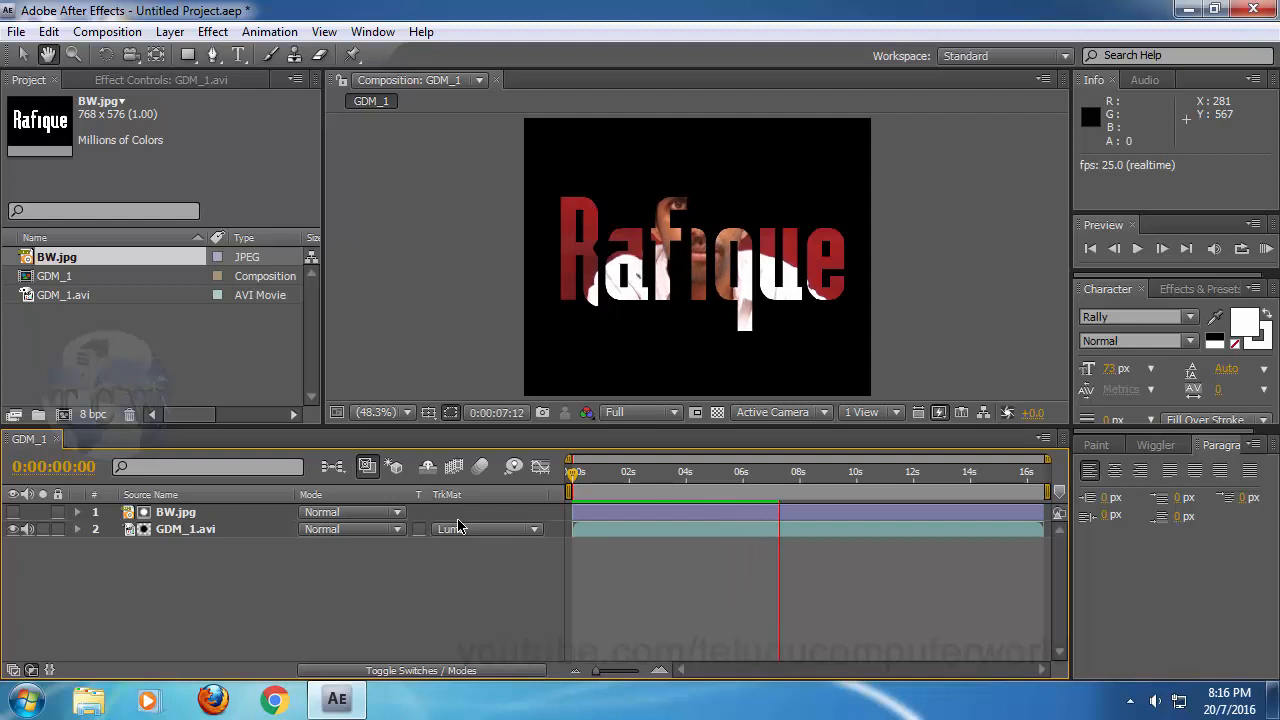
key("space")
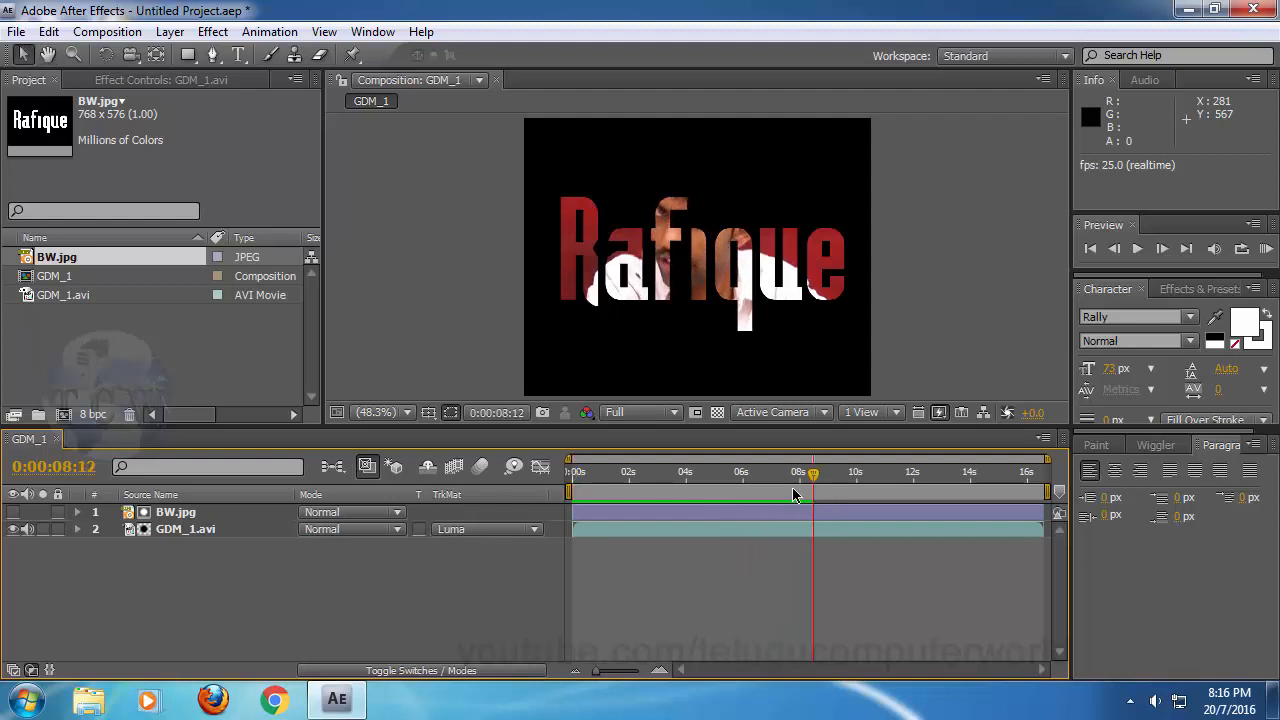
left_click_drag(792, 487, 555, 495)
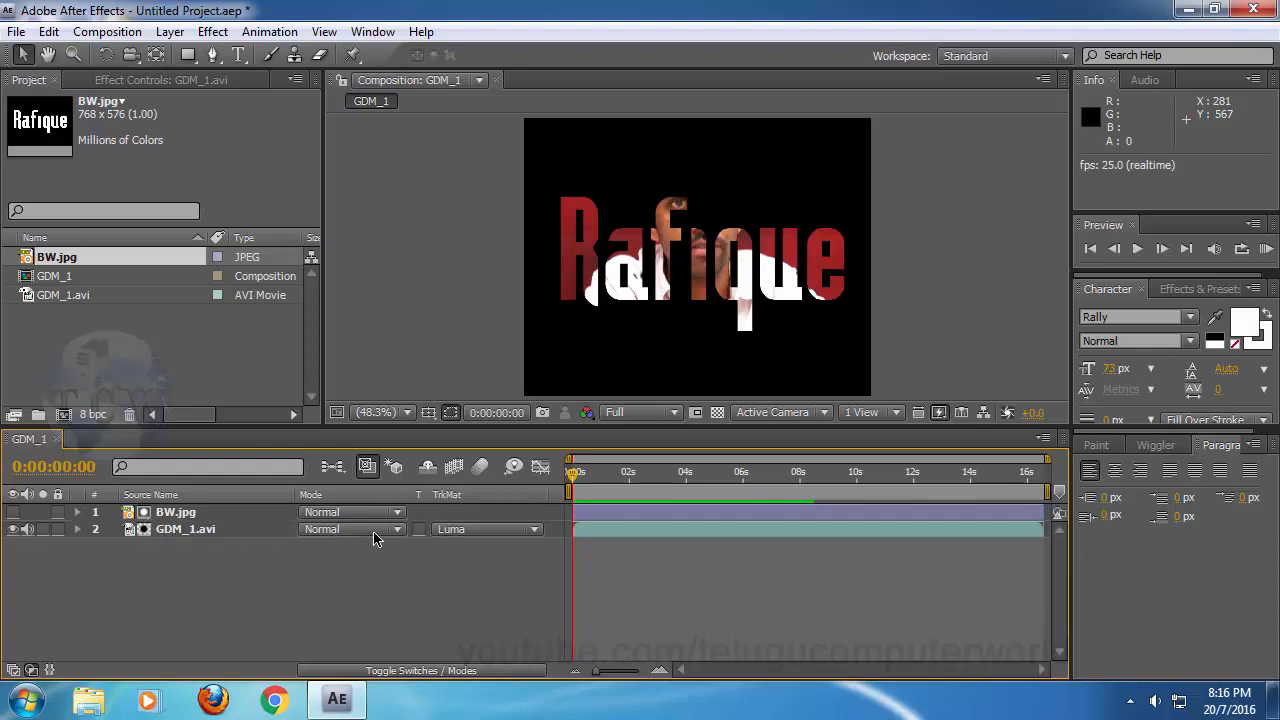
- Switch the GDM_1.avi layer to No Track Matte, and reapply Luma Matte "BW.jpg"
left_click(534, 530)
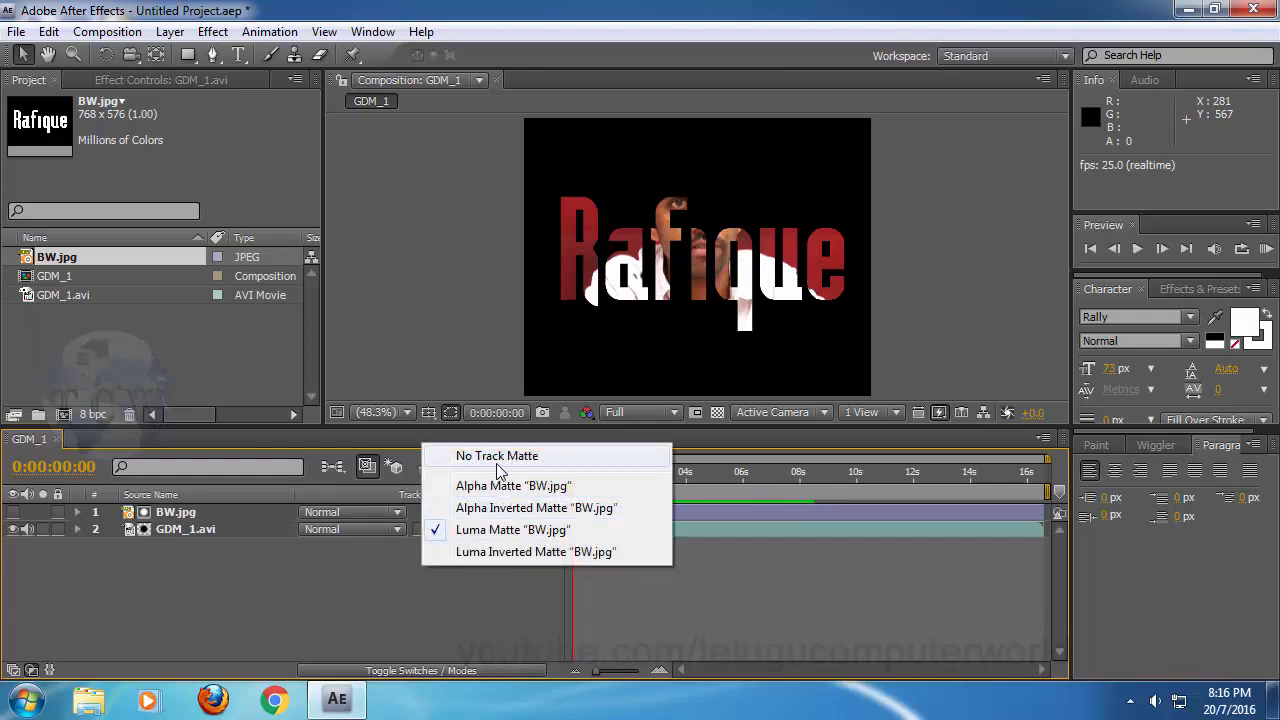
left_click(577, 458)
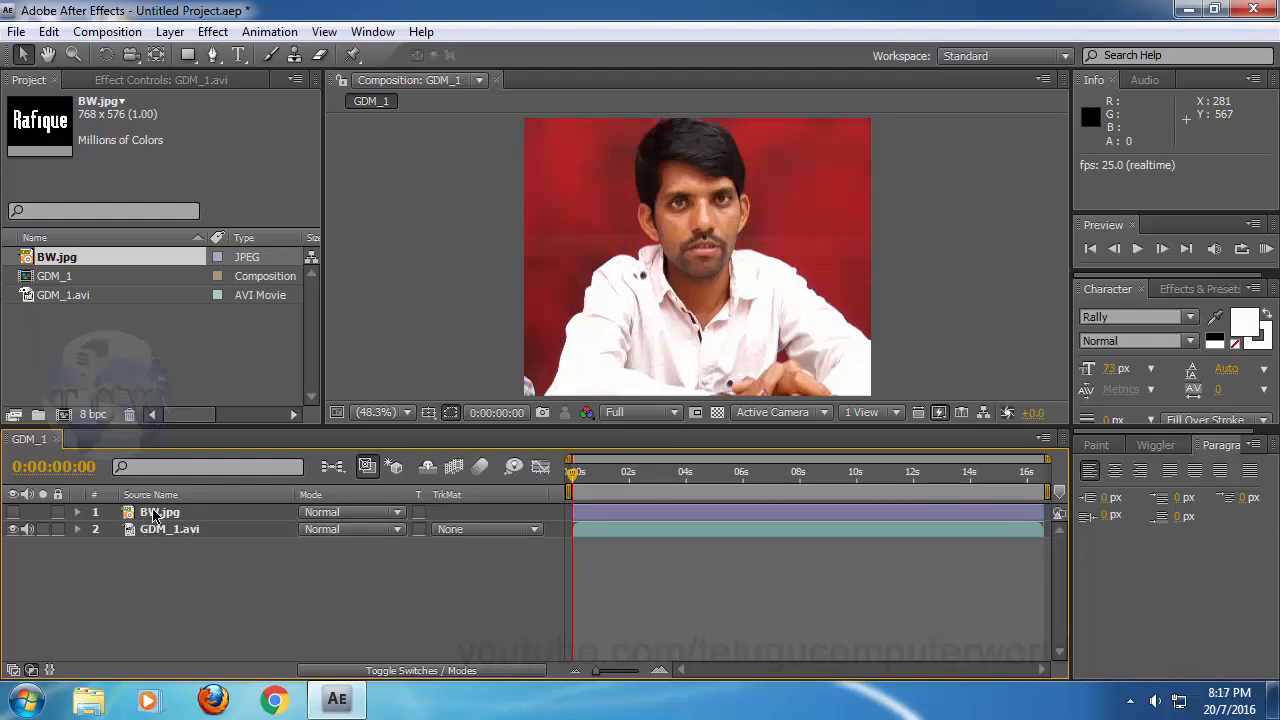
left_click(522, 530)
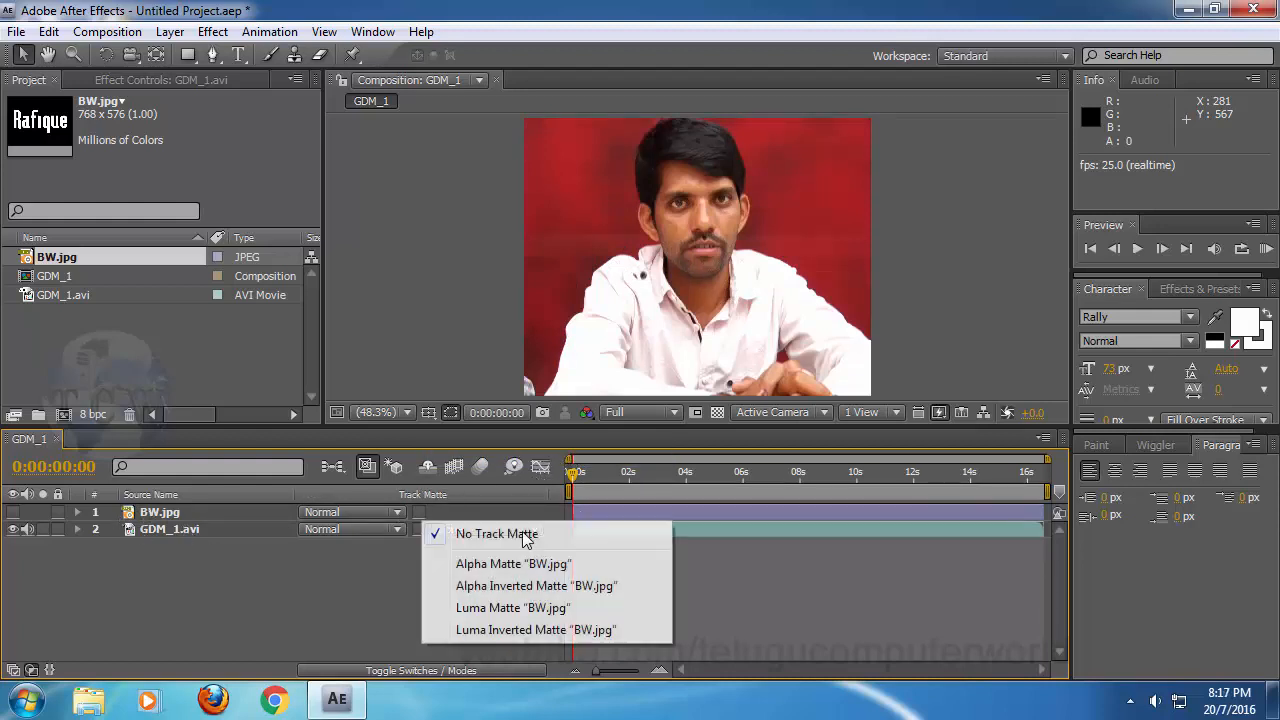
left_click(508, 608)
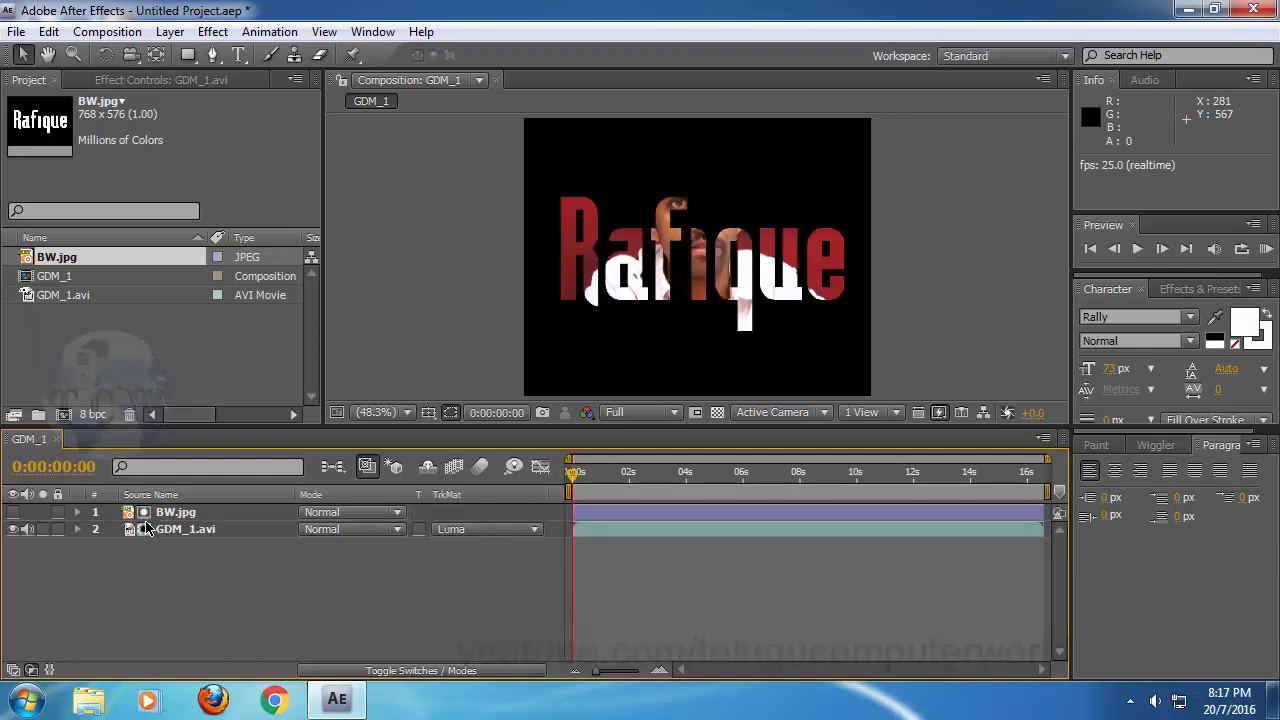
- Try Luma Inverted Matte "BW.jpg" on the GDM_1.avi layer, and switch it back to Luma Matte
left_click(474, 529)
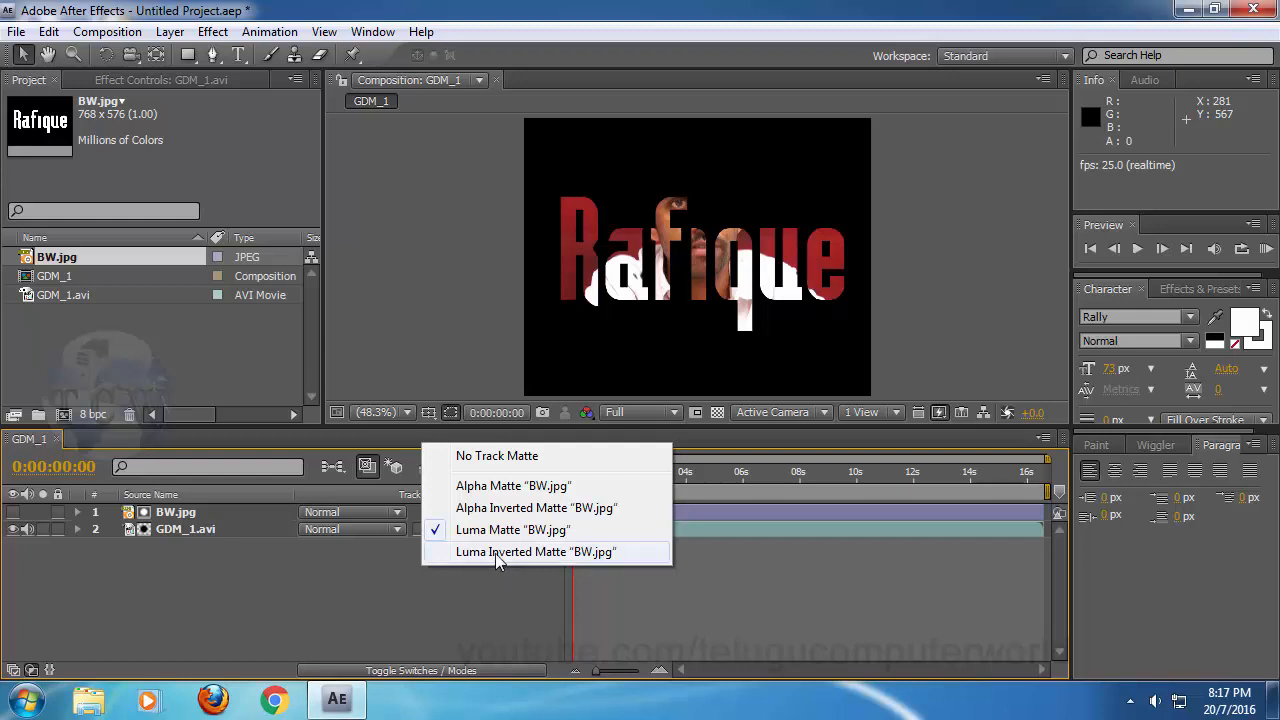
left_click(495, 553)
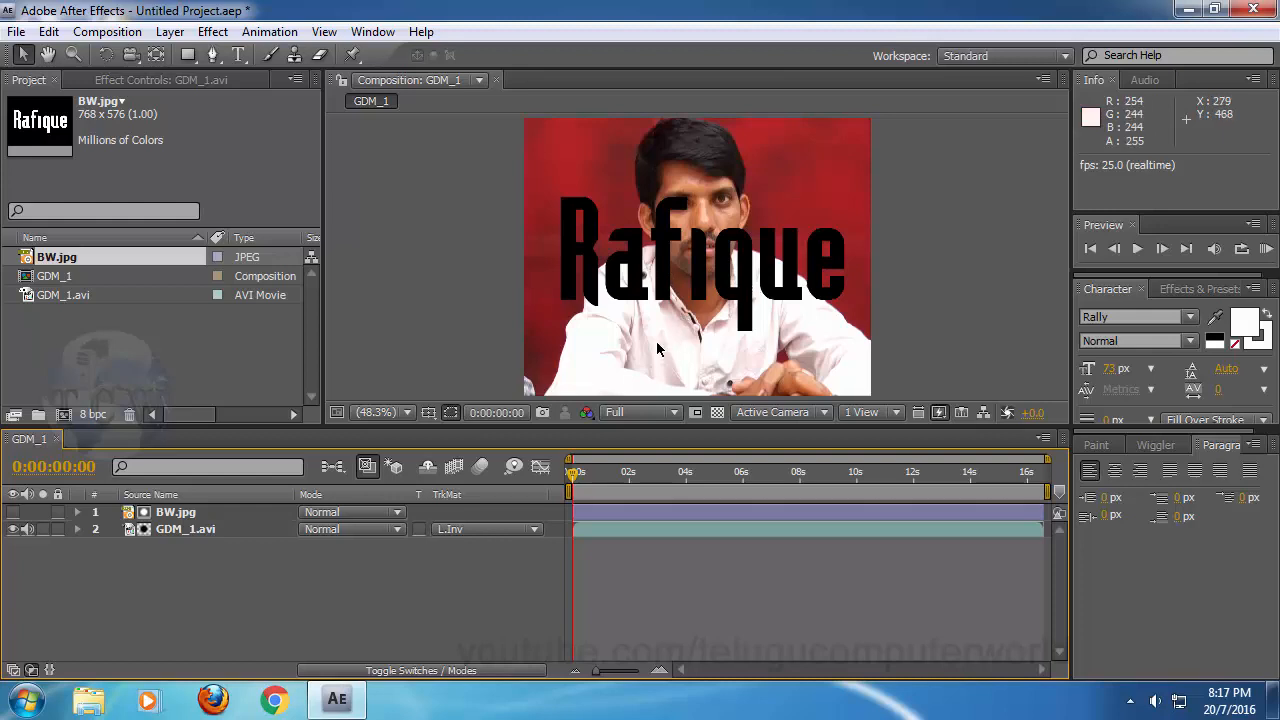
left_click(500, 529)
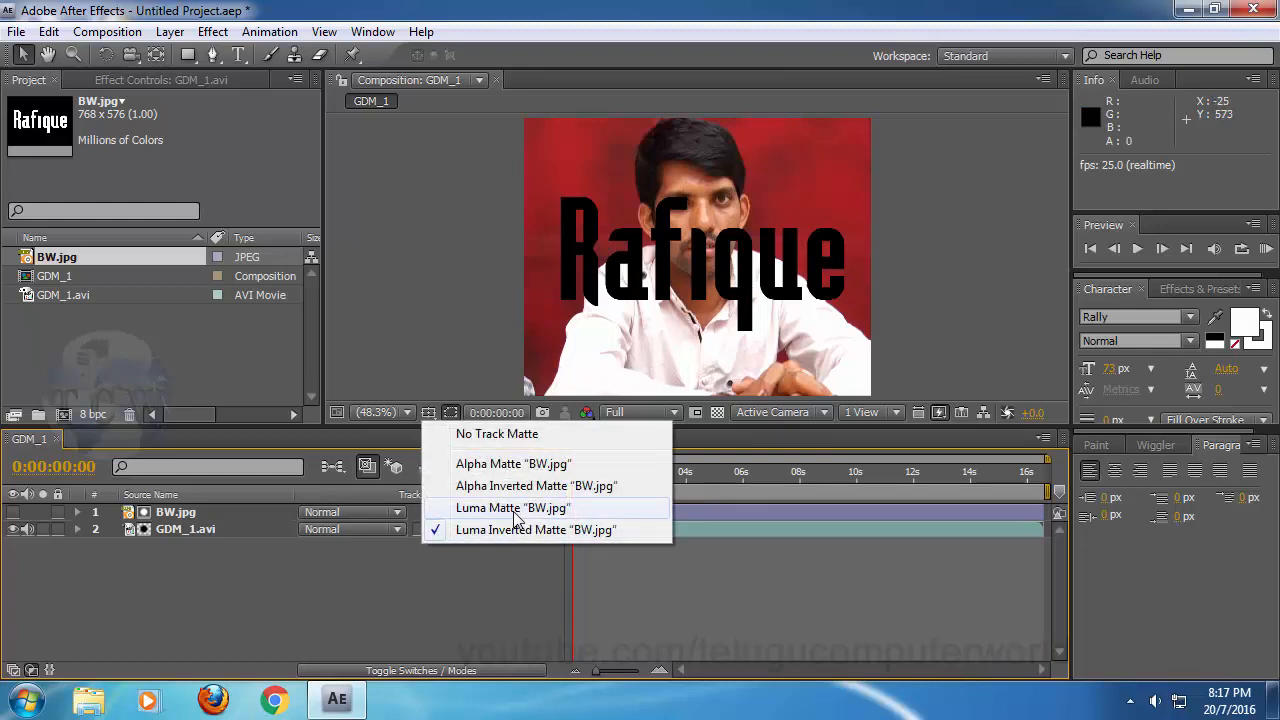
left_click(513, 508)
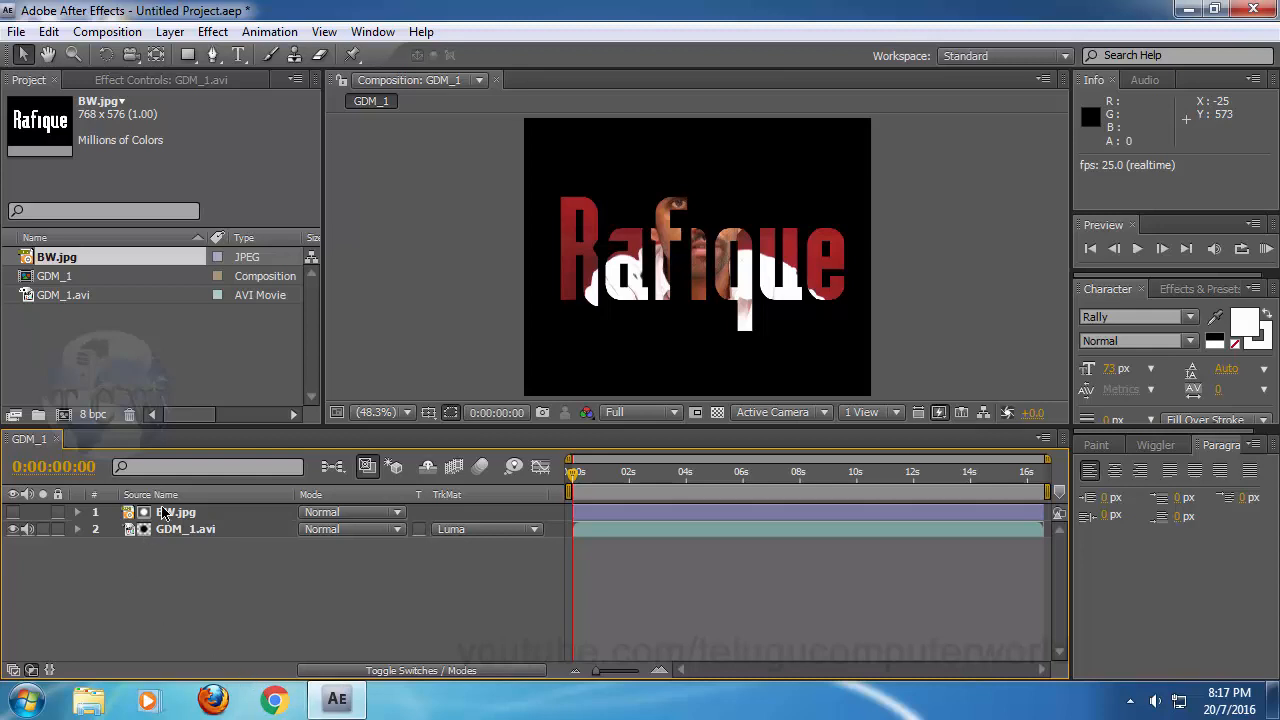
- Turn on the visibility of the BW.jpg matte layer and select that layer
left_click(12, 512)
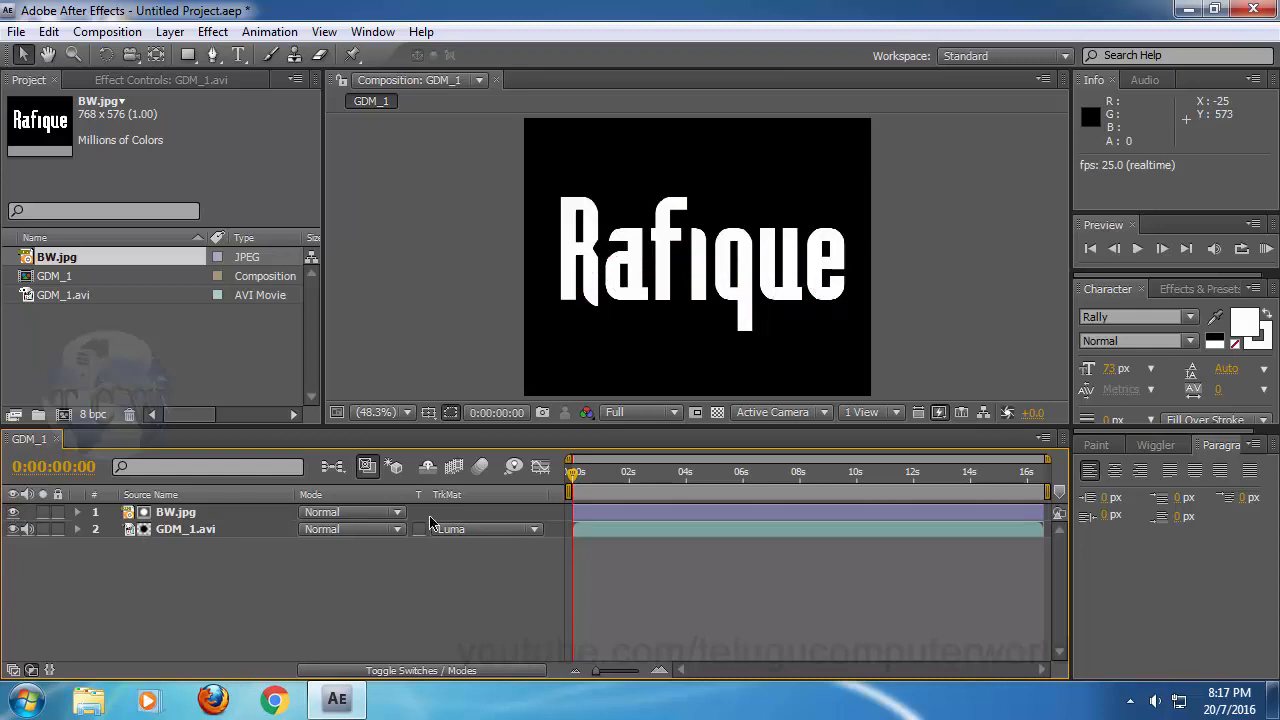
left_click(229, 528)
left_click(227, 515)
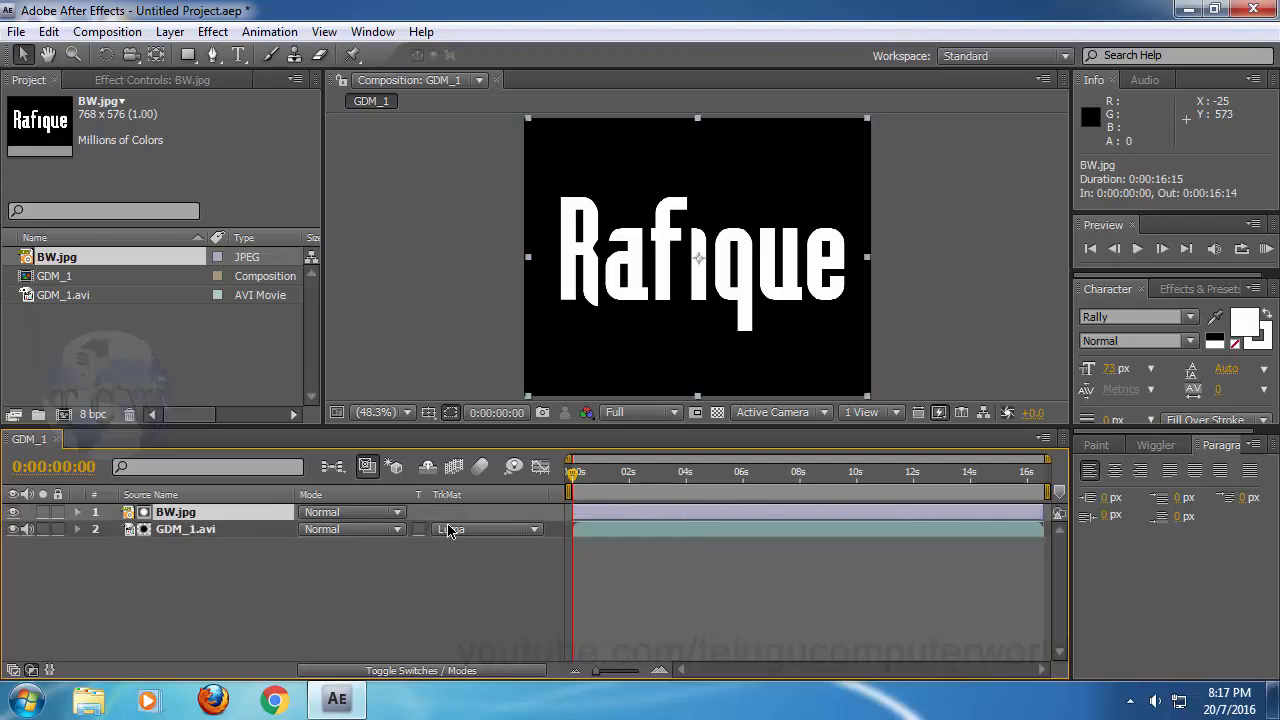
- Hide the BW.jpg matte layer, reveal its Position property and turn on keyframing at 0:00:00:00
left_click(12, 512)
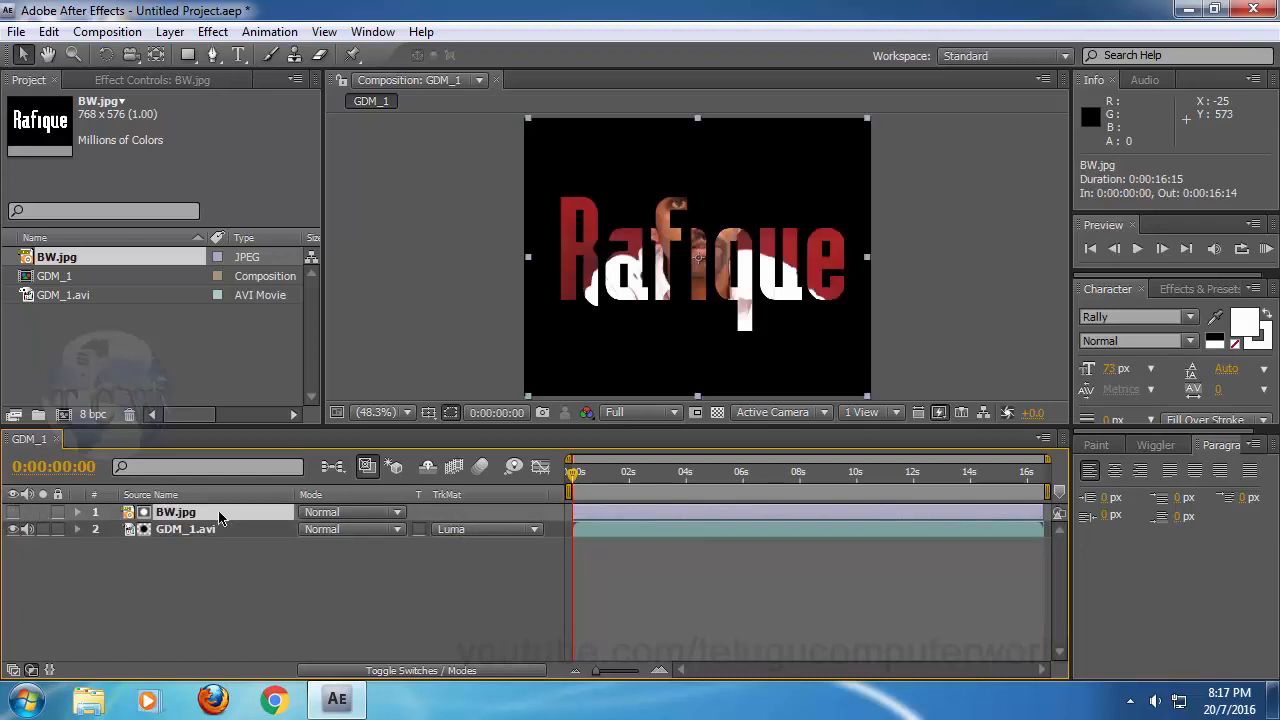
left_click(77, 514)
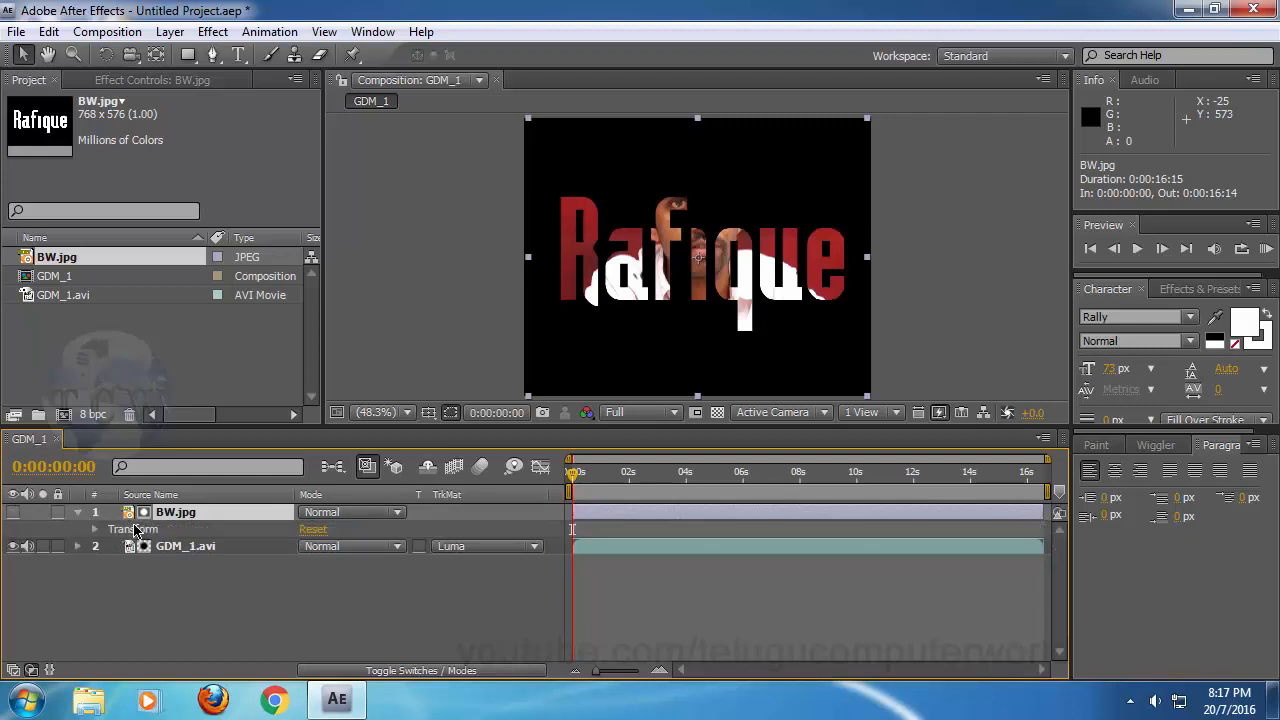
left_click(78, 514)
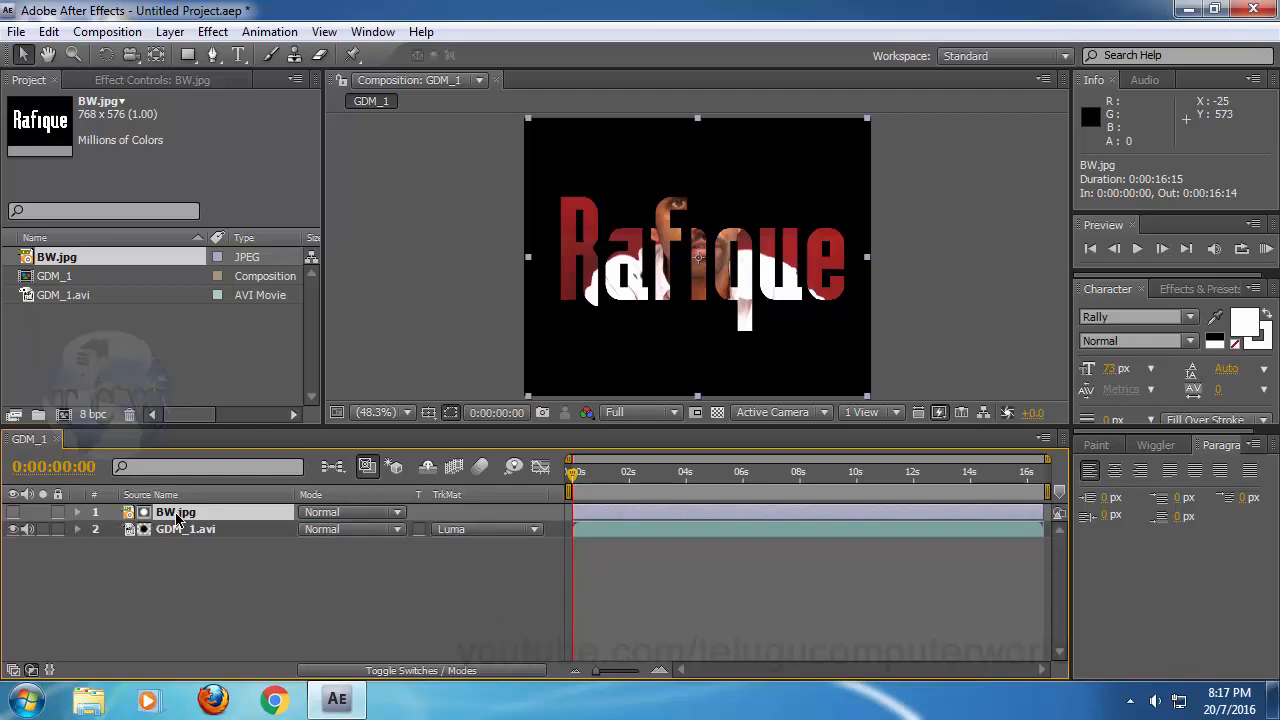
key("p")
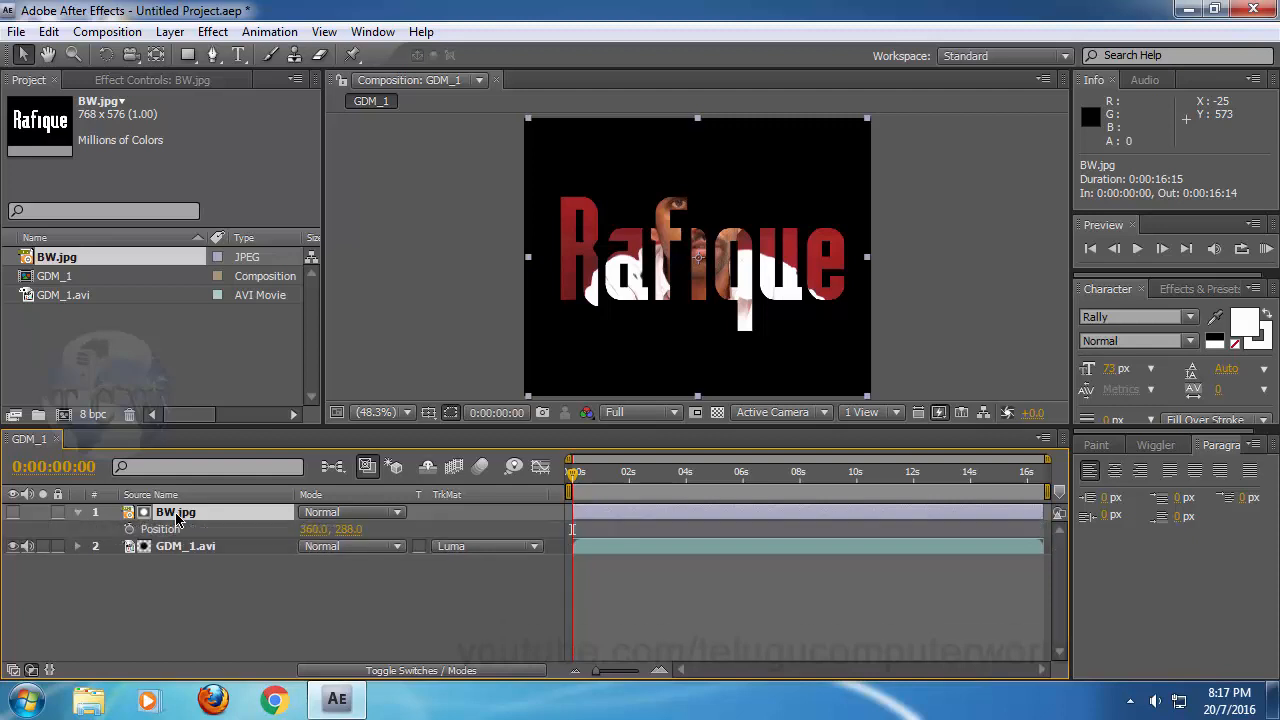
left_click(128, 532)
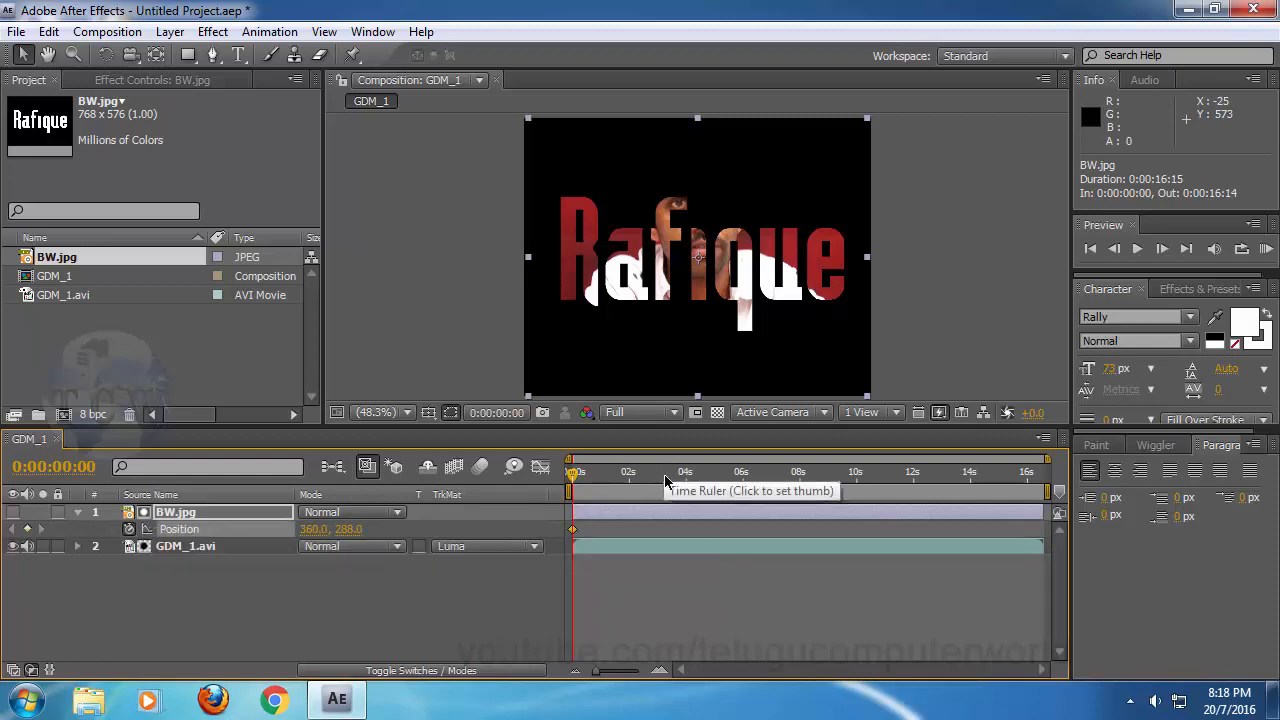
- Keyframe the BW.jpg layer's position at about 358, 153 at 0:00:02:01, 401, 342 at 0:00:04:00 and 306, 211 at 0:00:07:23
left_click(629, 476)
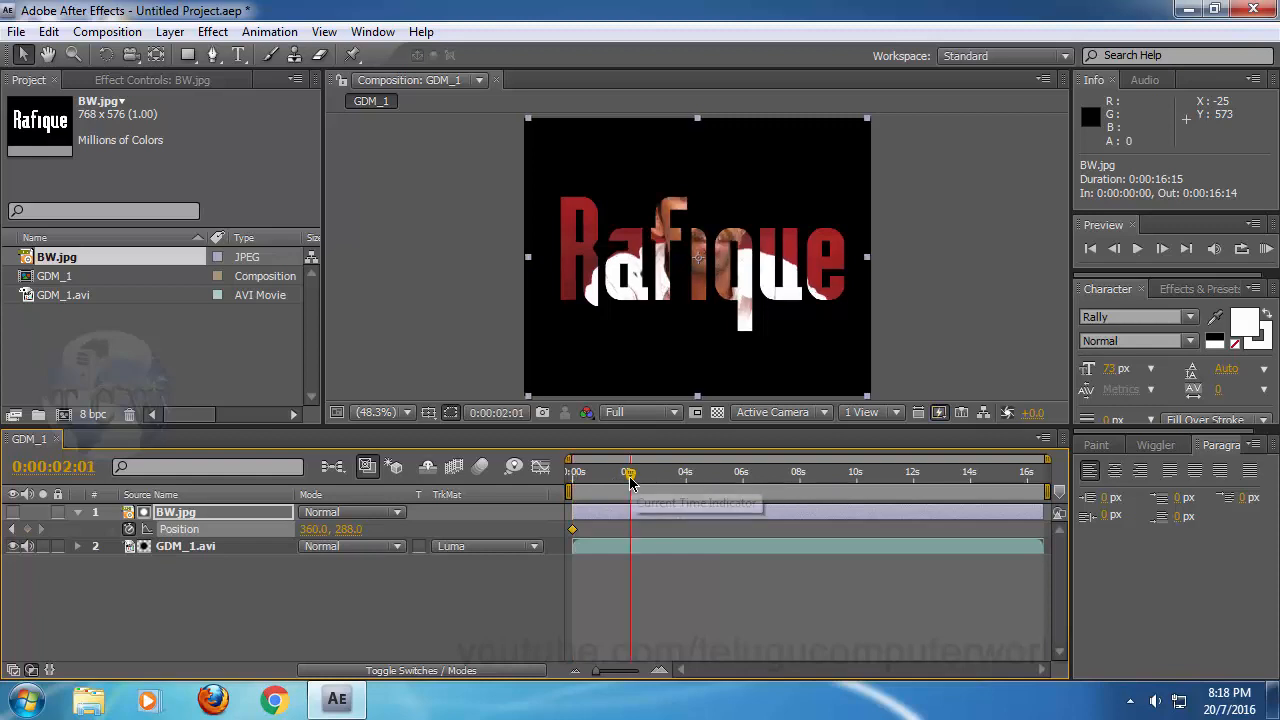
left_click_drag(753, 282, 750, 216)
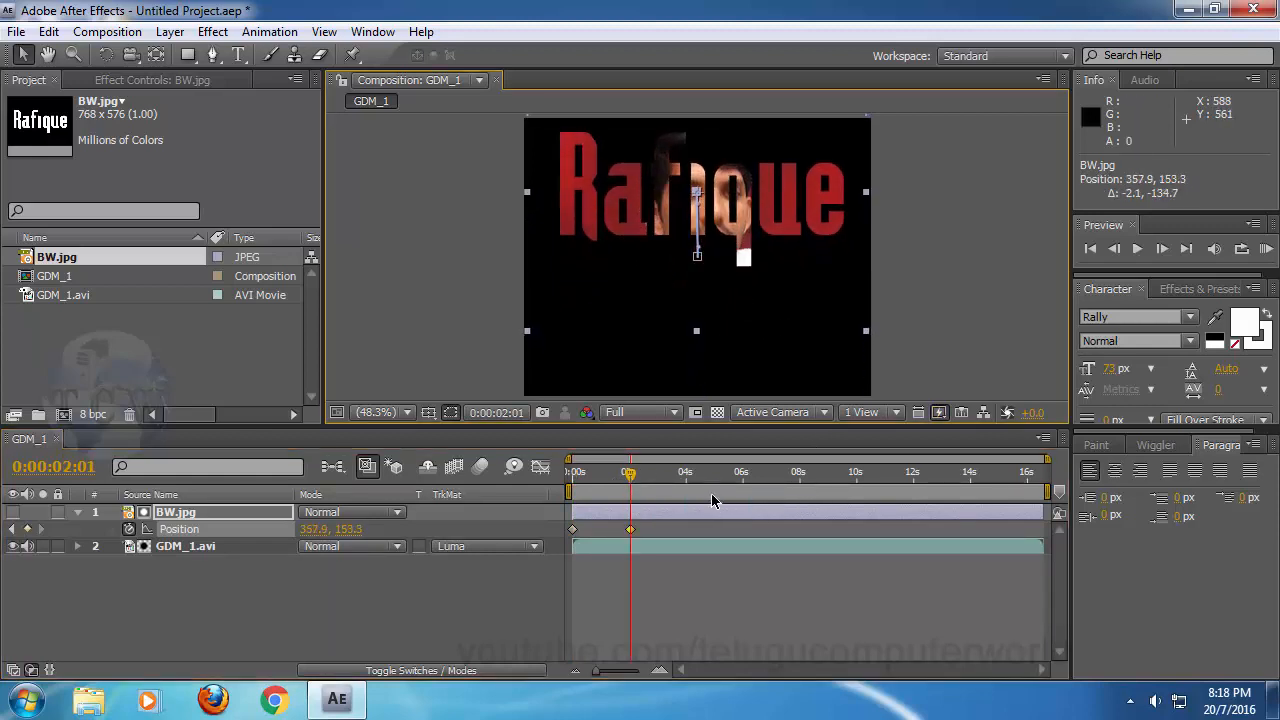
left_click(685, 472)
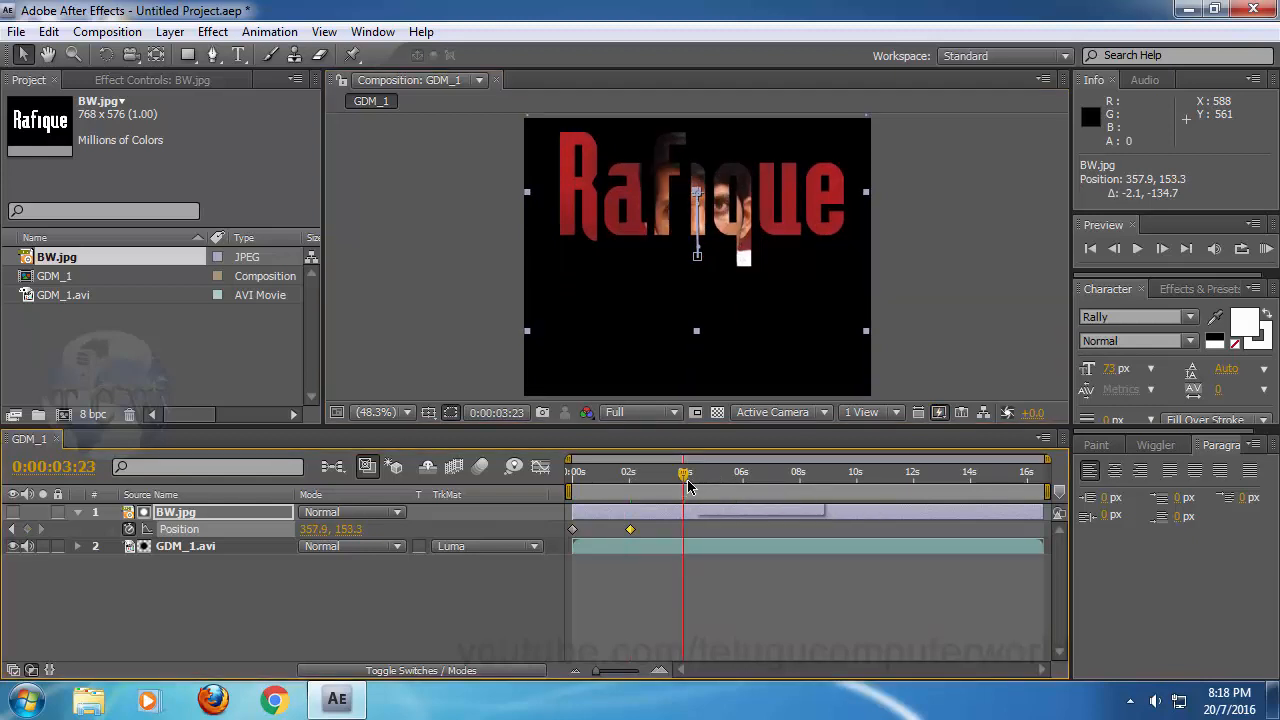
left_click(688, 478)
left_click_drag(750, 222, 777, 297)
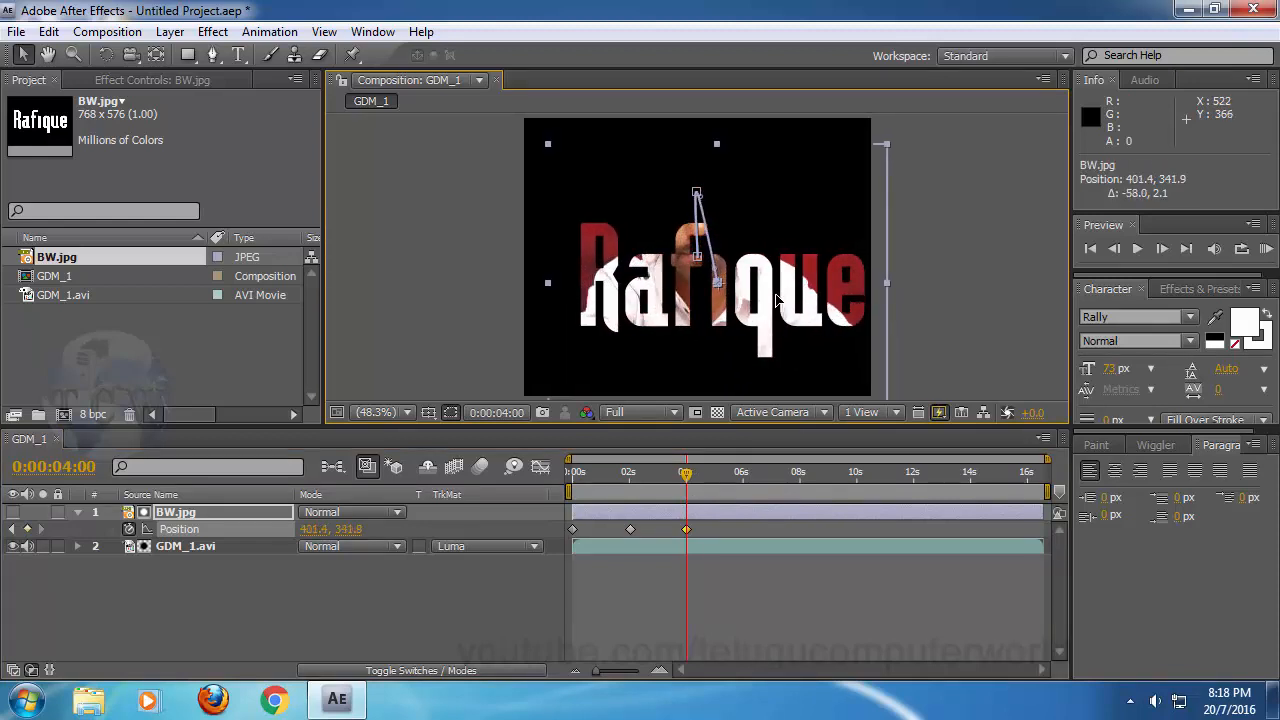
left_click(797, 472)
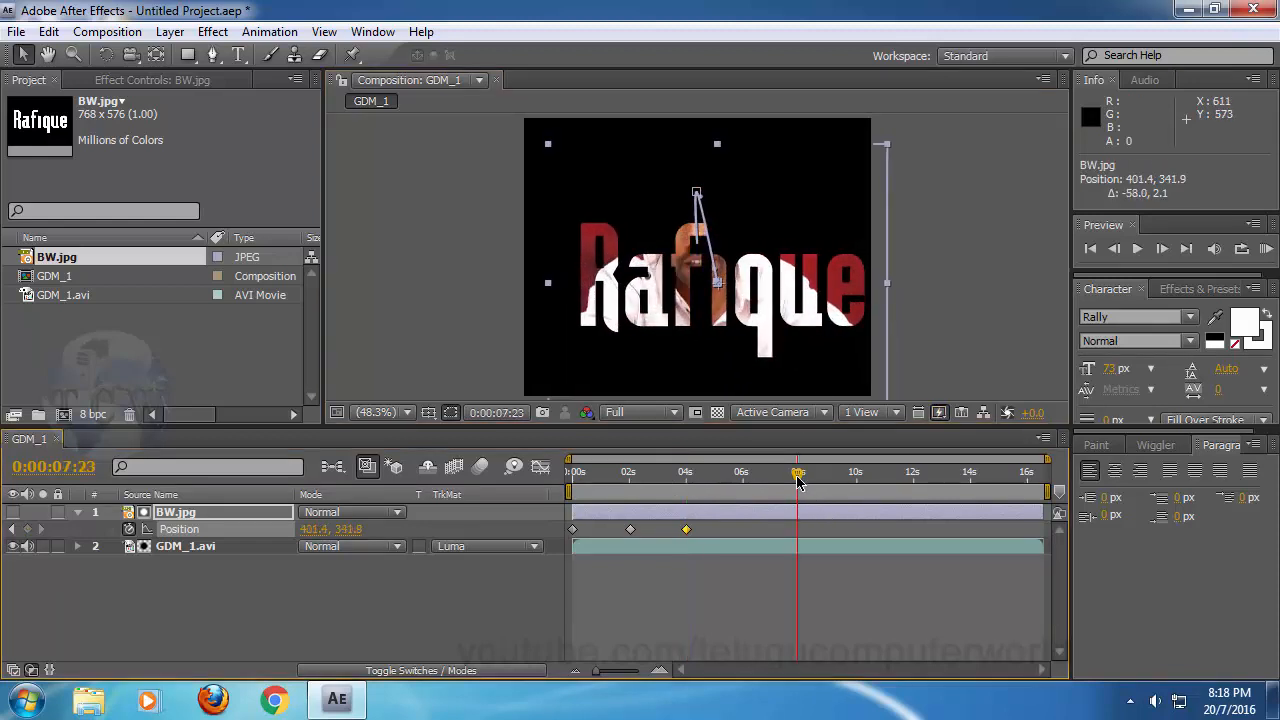
left_click_drag(800, 325, 757, 251)
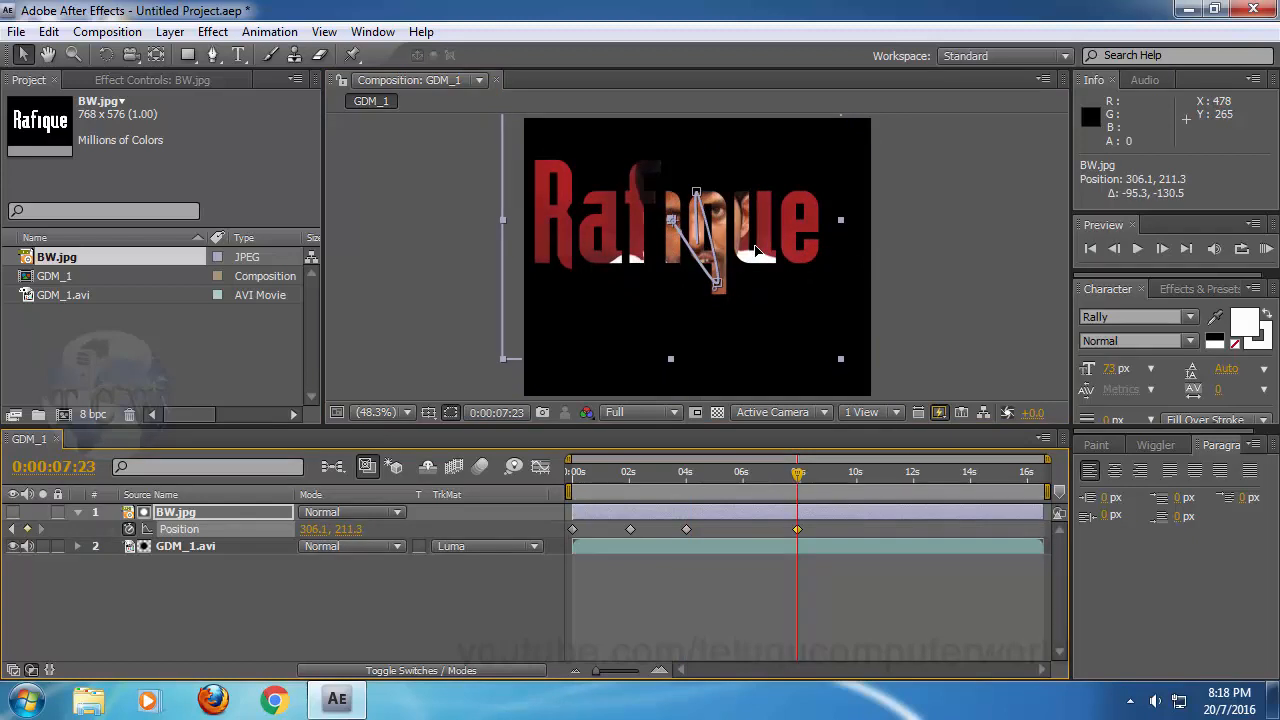
left_click(487, 648)
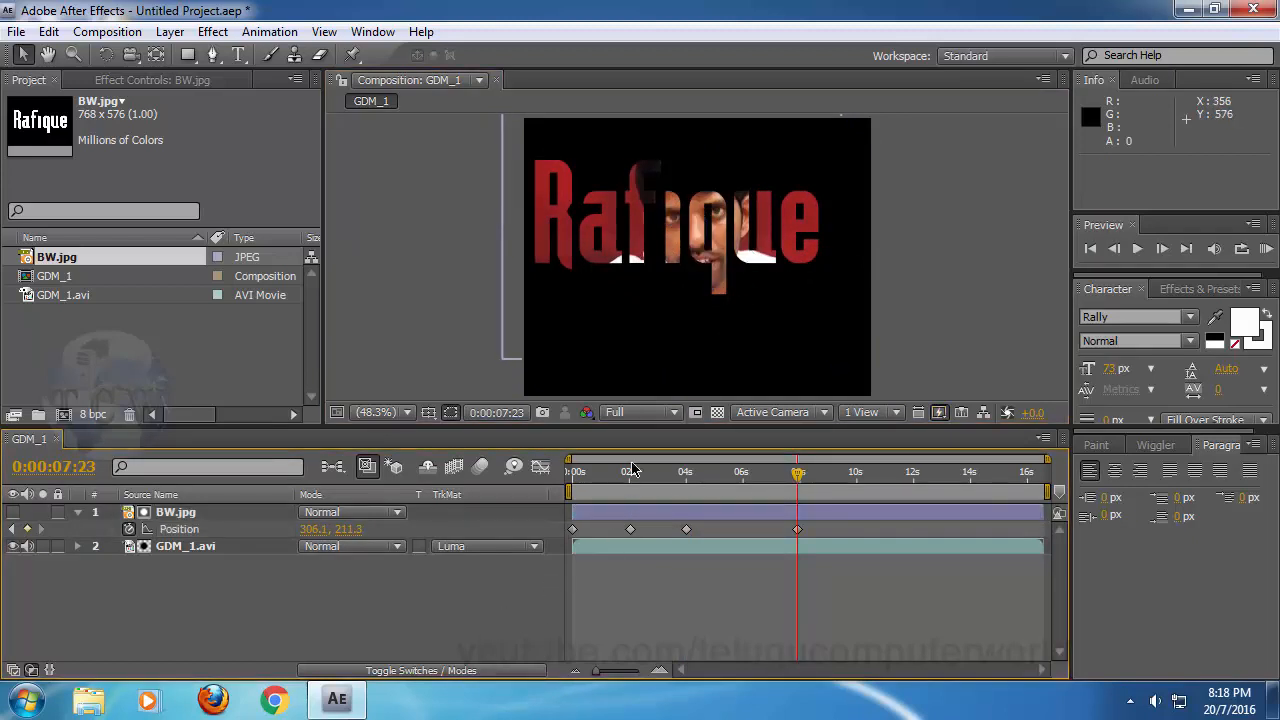
- Play back the animated matte from the start of the composition, and return the playhead to 0:00:00:00
key("Home")
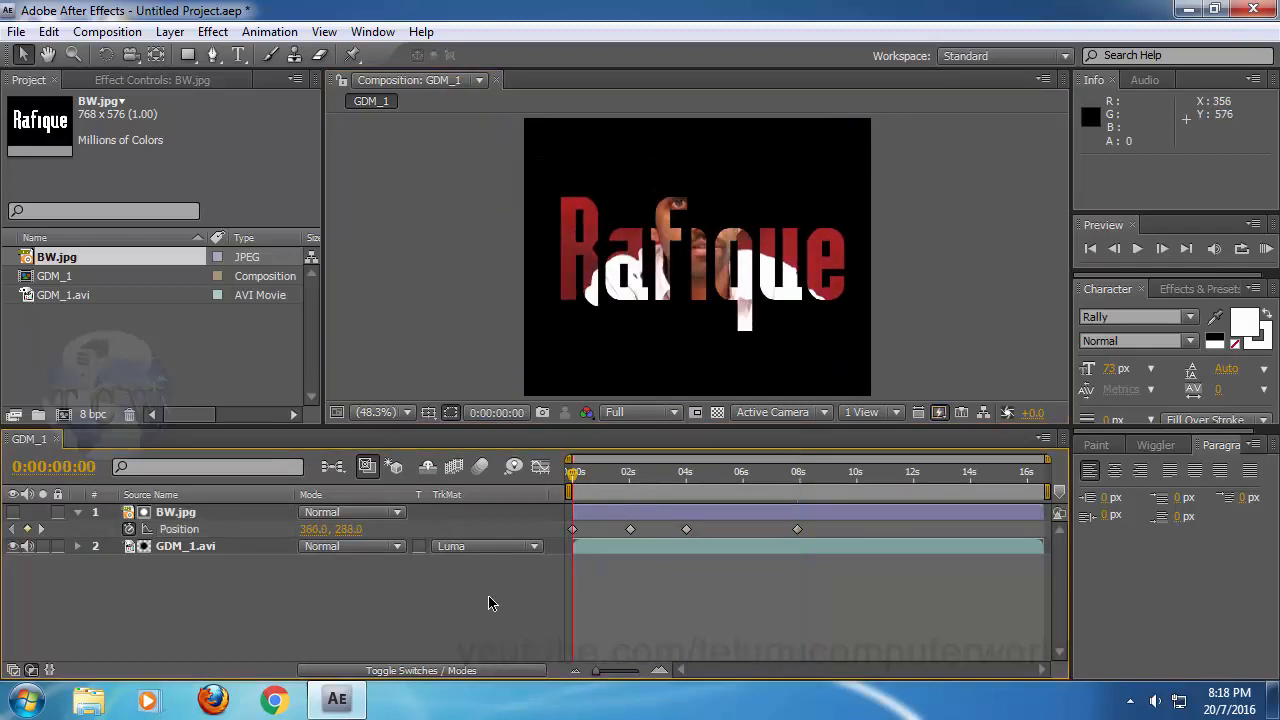
key("space")
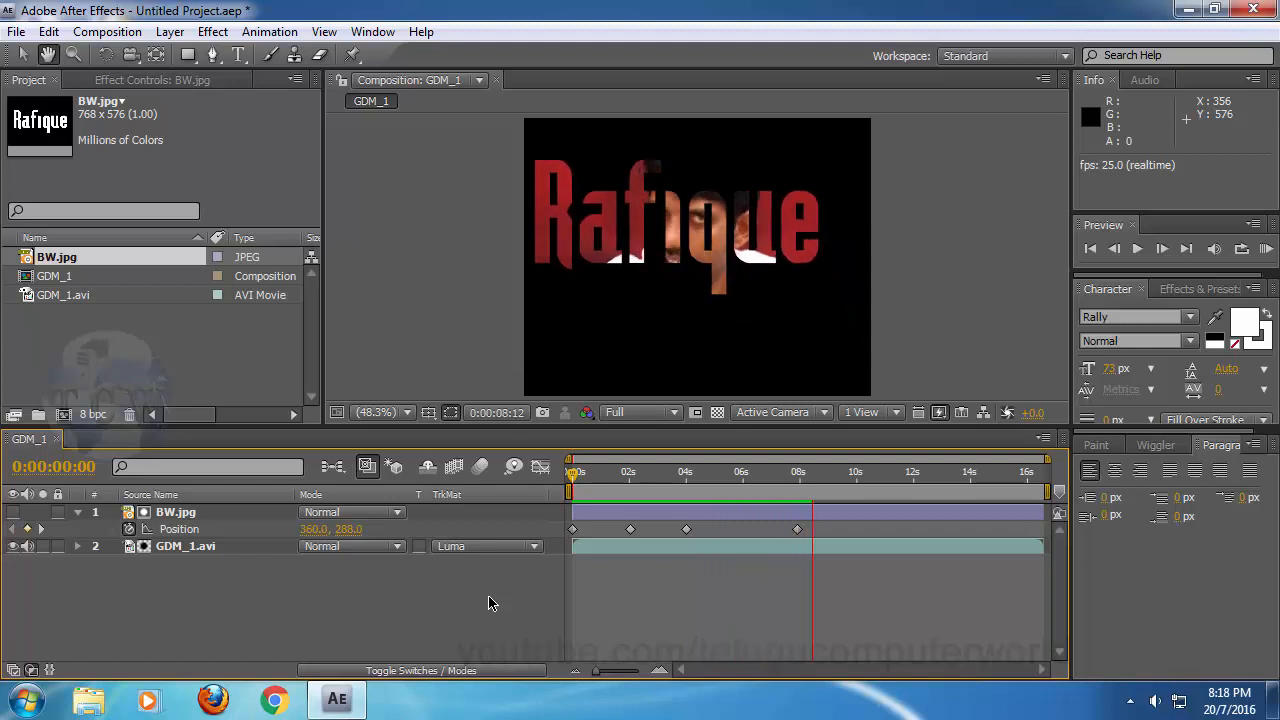
key("v")
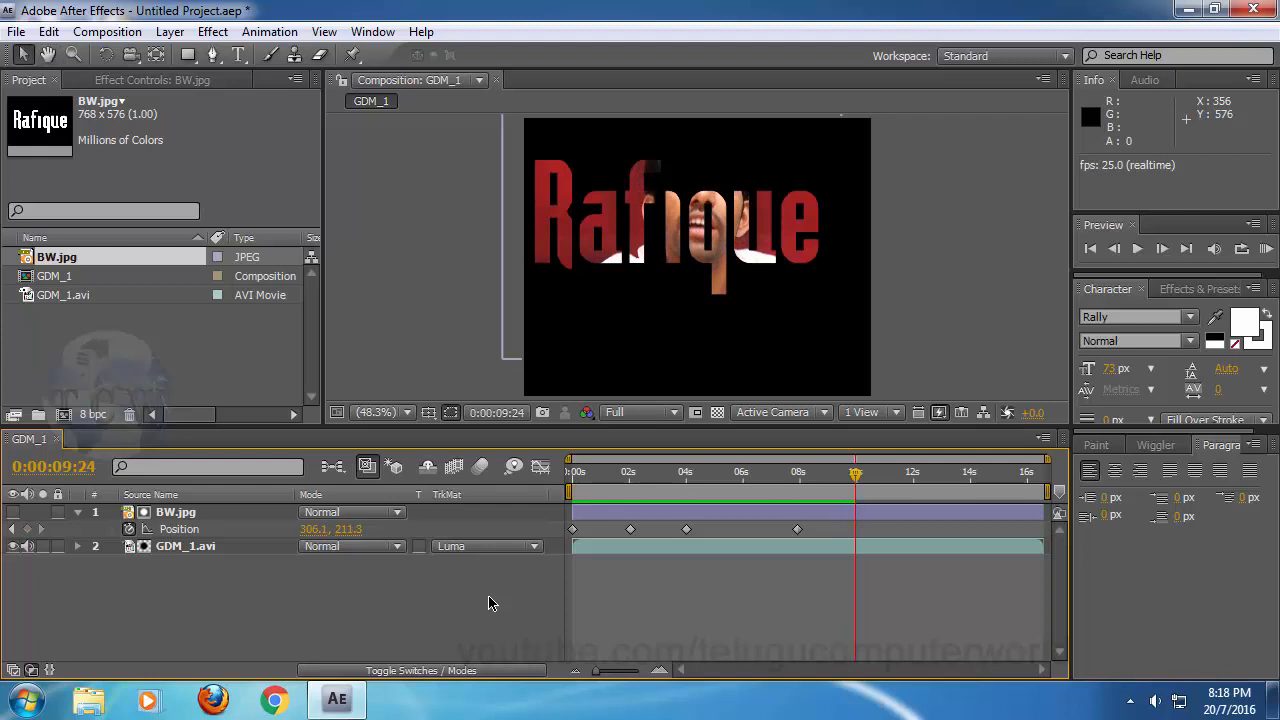
left_click(206, 555)
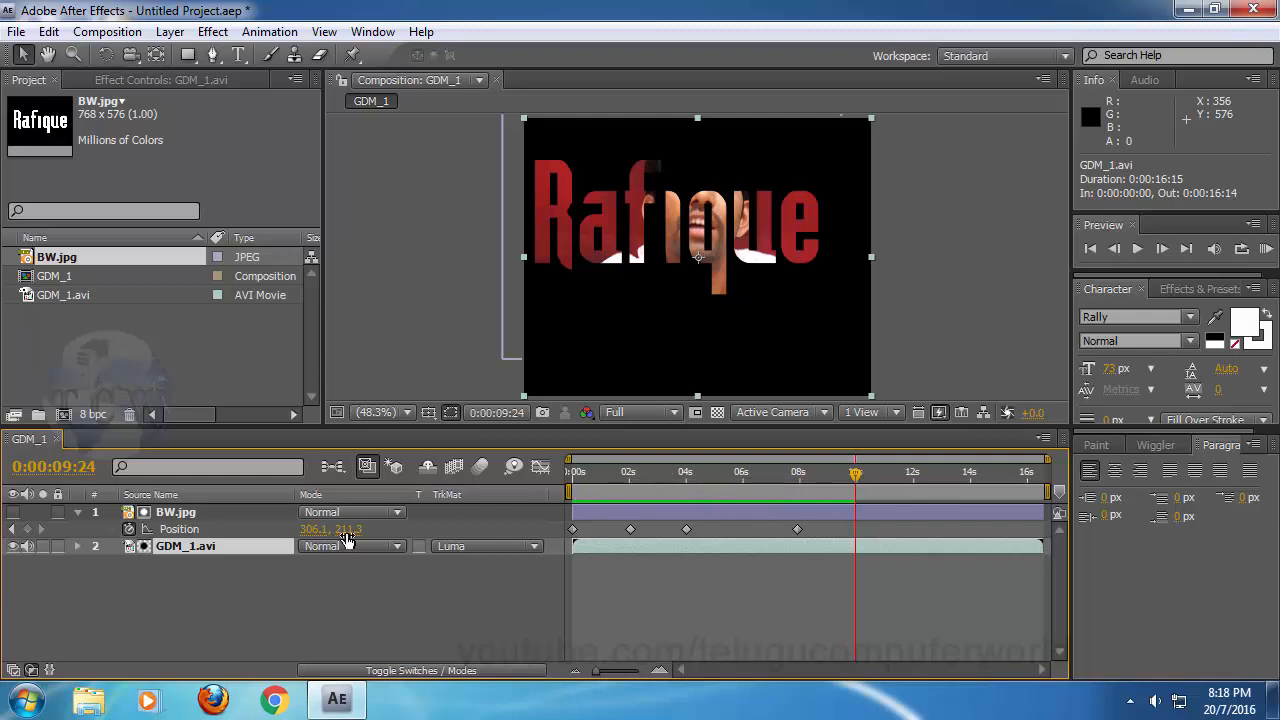
left_click(172, 514)
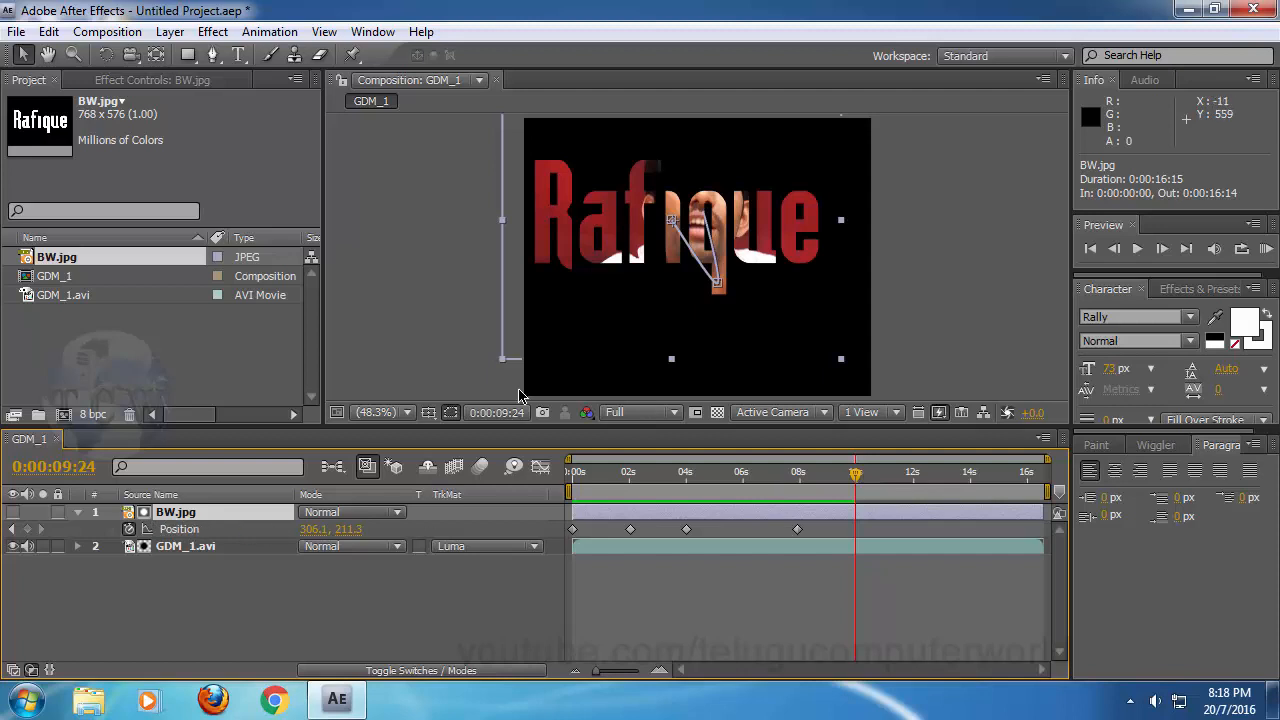
left_click_drag(790, 486, 520, 476)
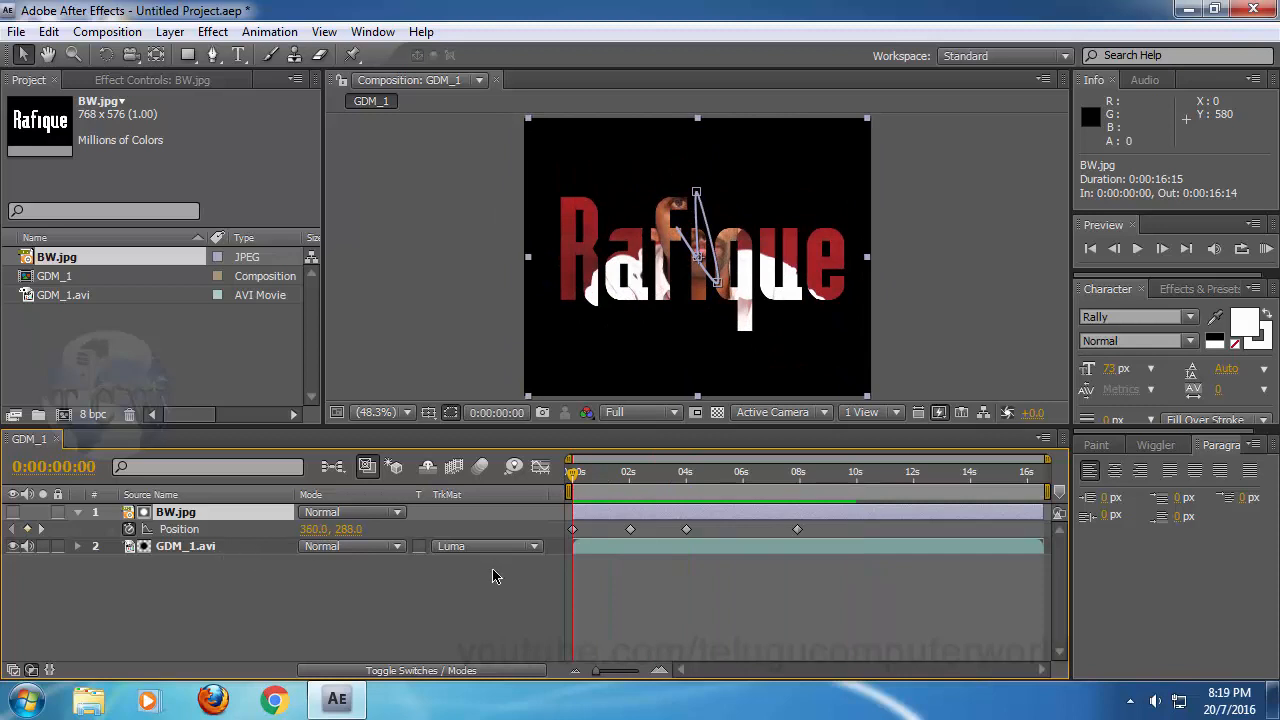
- Show the BW.jpg matte layer briefly to view its black-and-white image, and hide it again
left_click(13, 512)
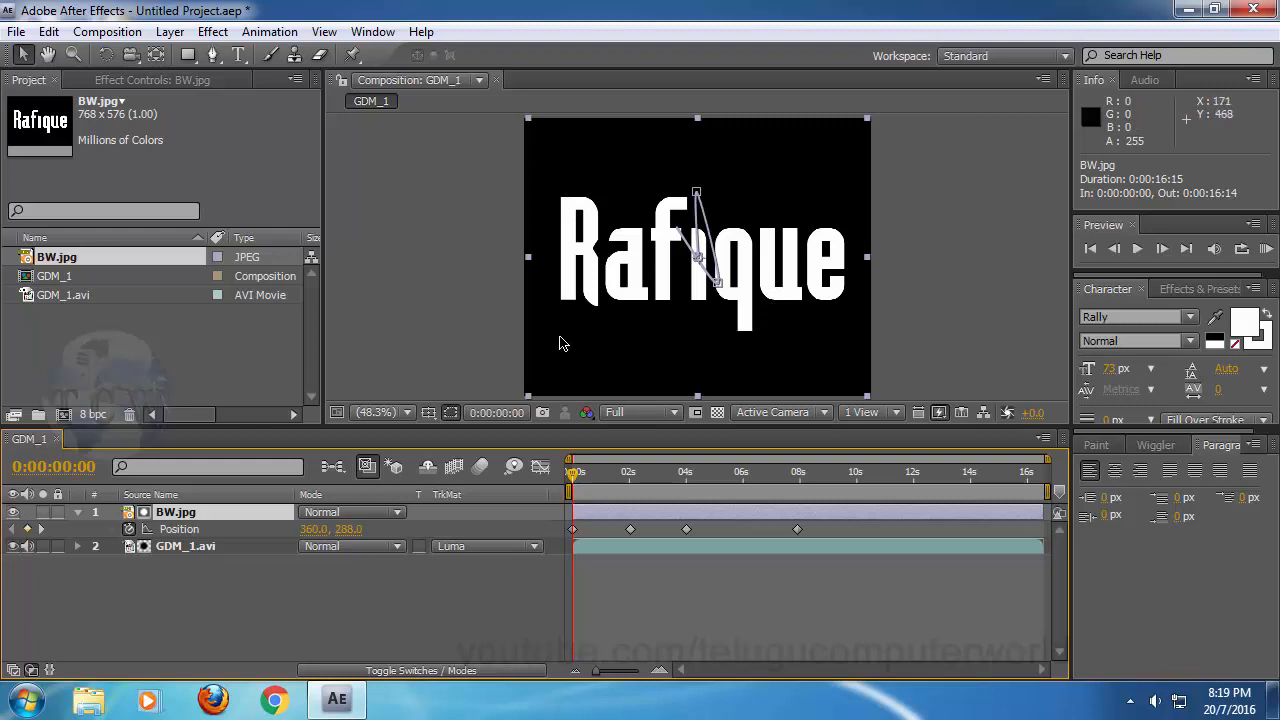
left_click(13, 512)
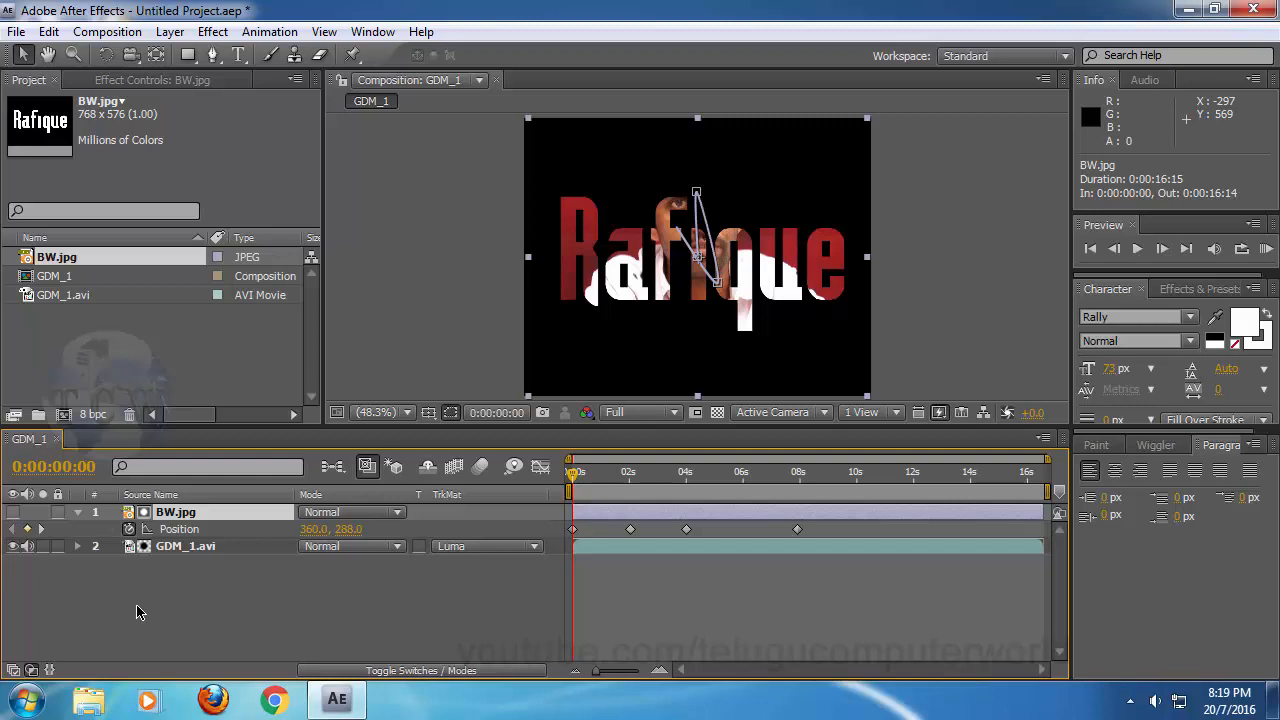
- Reveal the GDM_1.avi layer's Position property and shift the layer slightly to about 358, 290
left_click(188, 550)
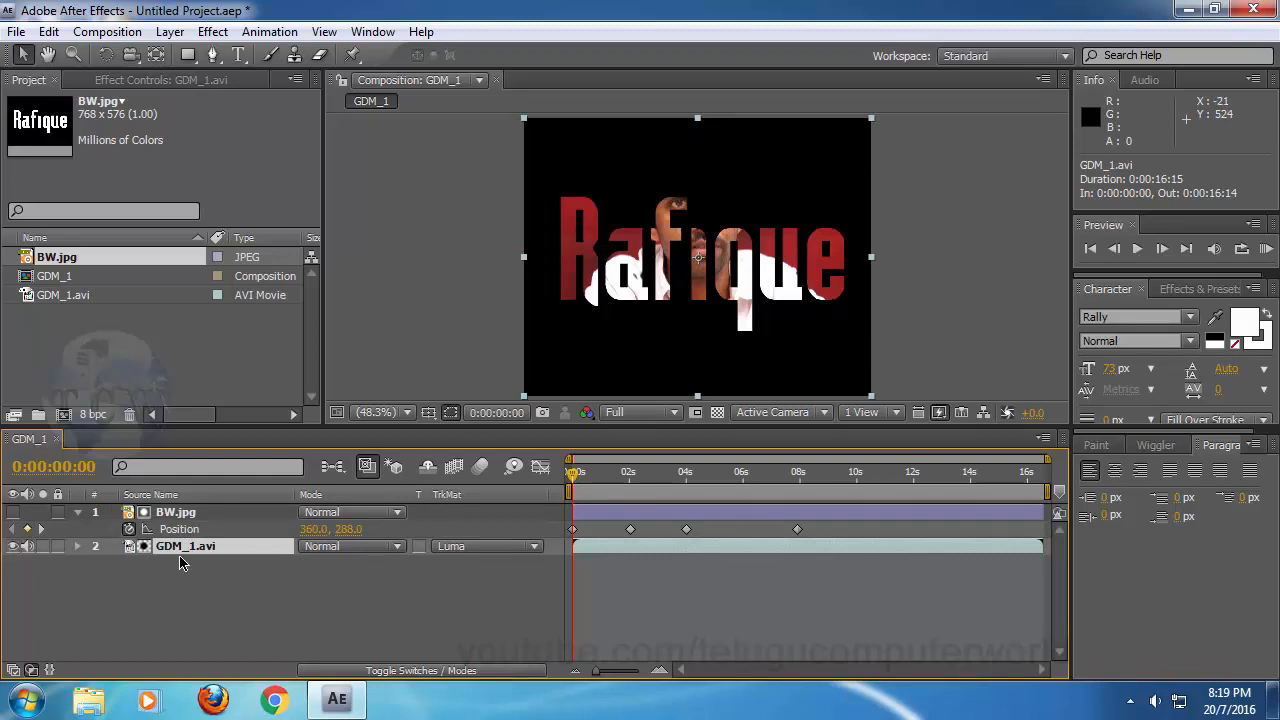
key("p")
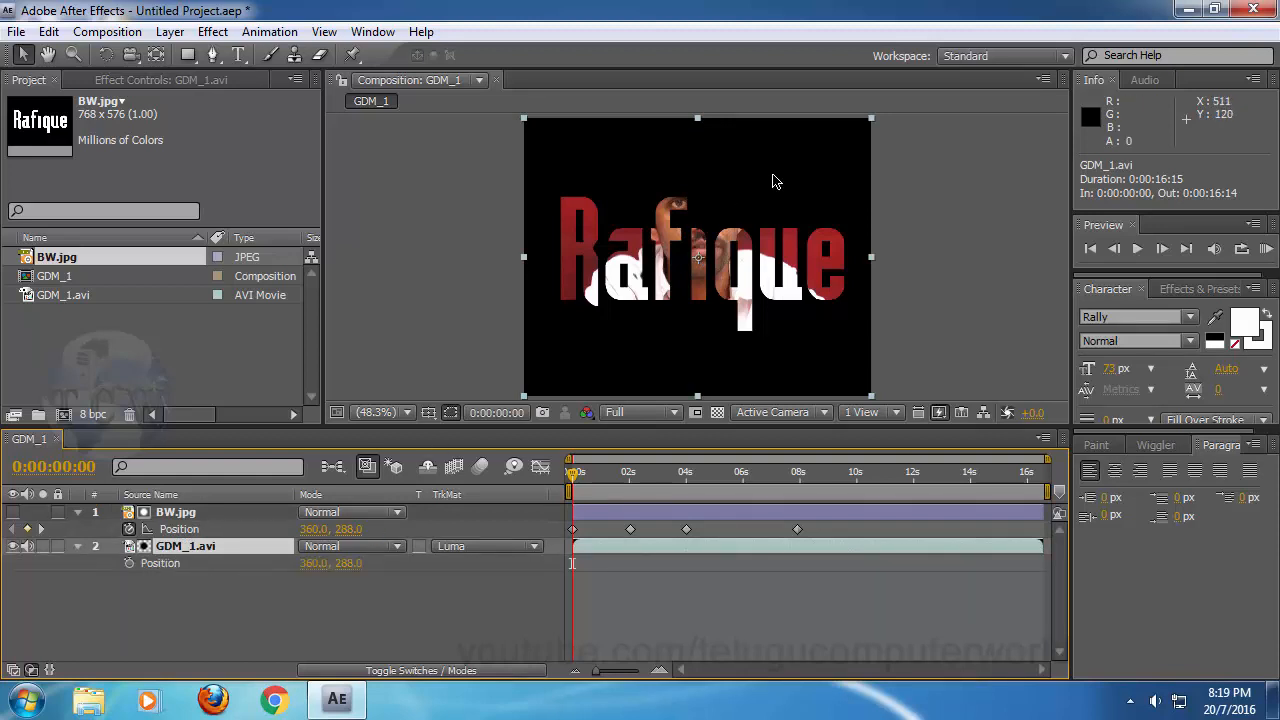
left_click_drag(729, 183, 771, 180)
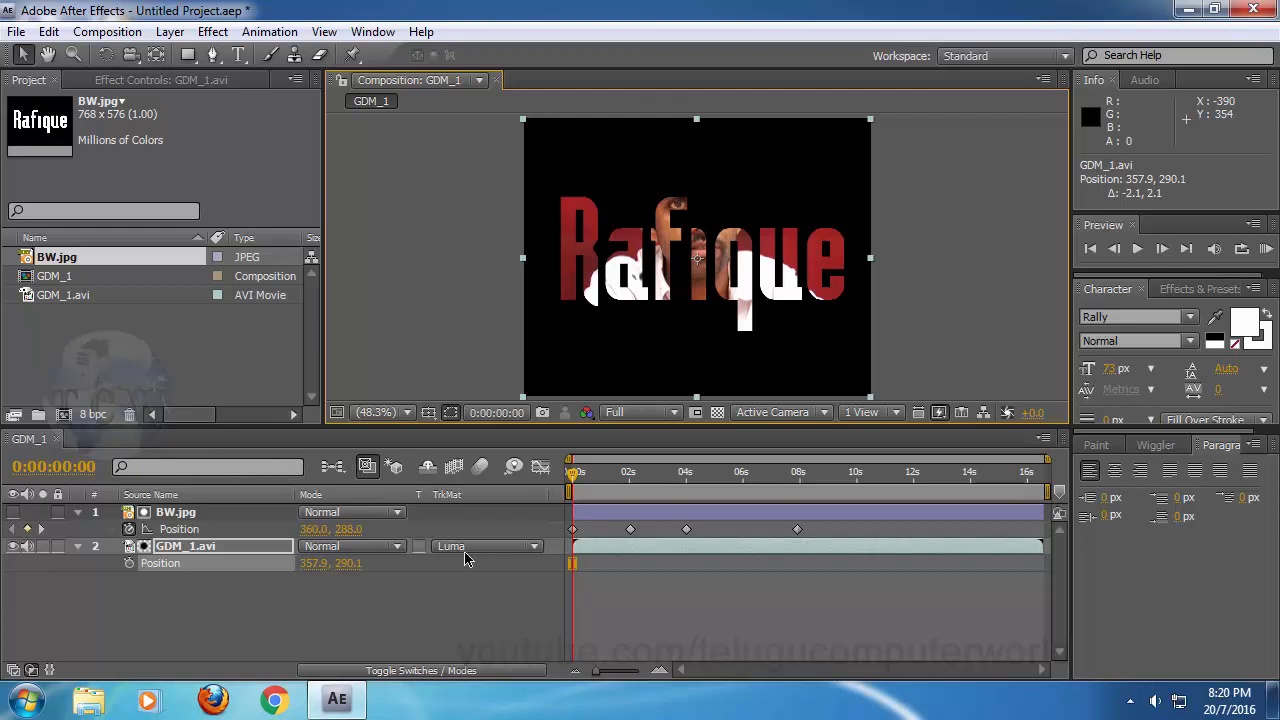
- Delete the GDM_1.avi and BW.jpg layers from the GDM_1 composition
left_click(183, 550)
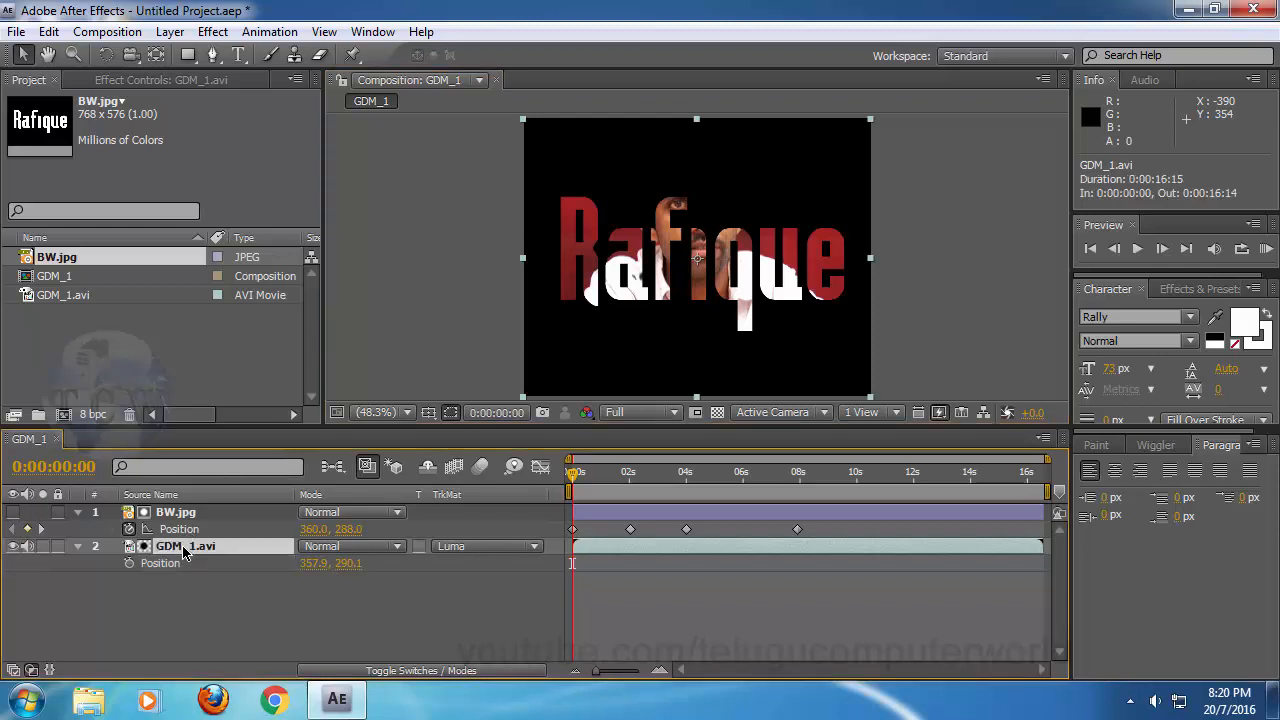
key("Delete")
left_click(183, 515)
key("Delete")
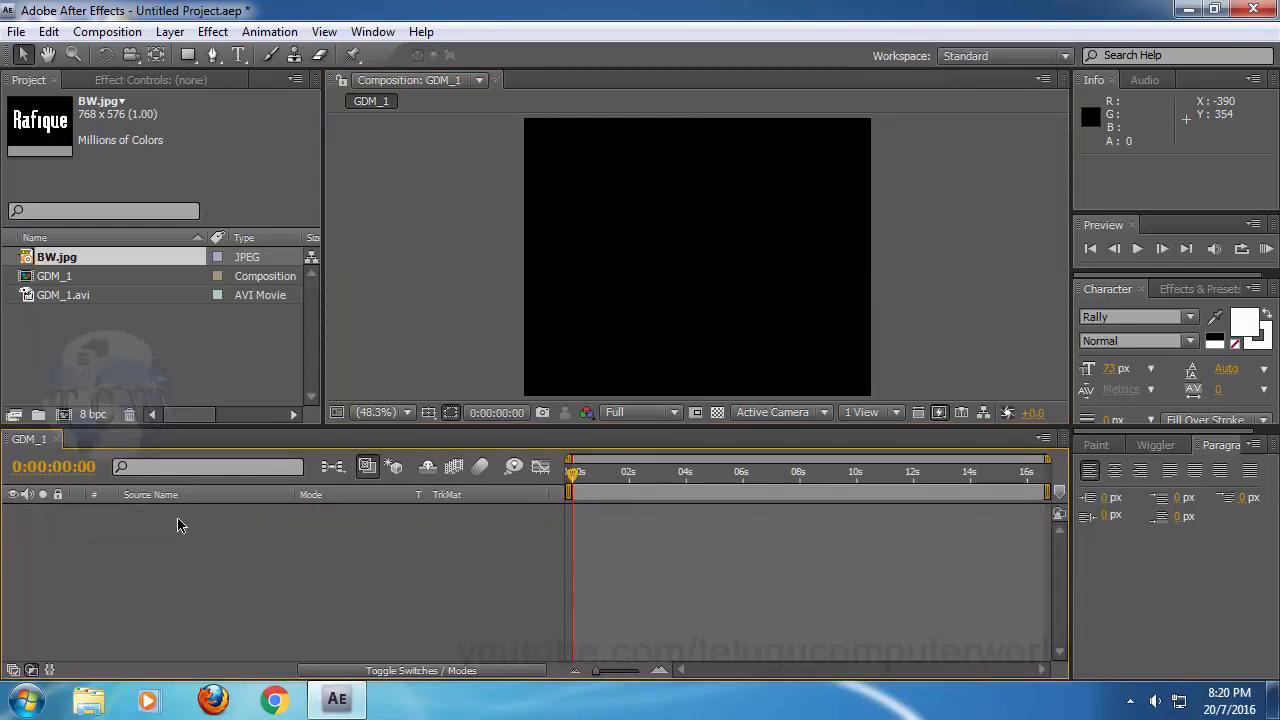
- Import the BgSm video from the Footage folder, and delete the GDM_1 composition from the project
left_click(82, 326)
left_click(63, 295)
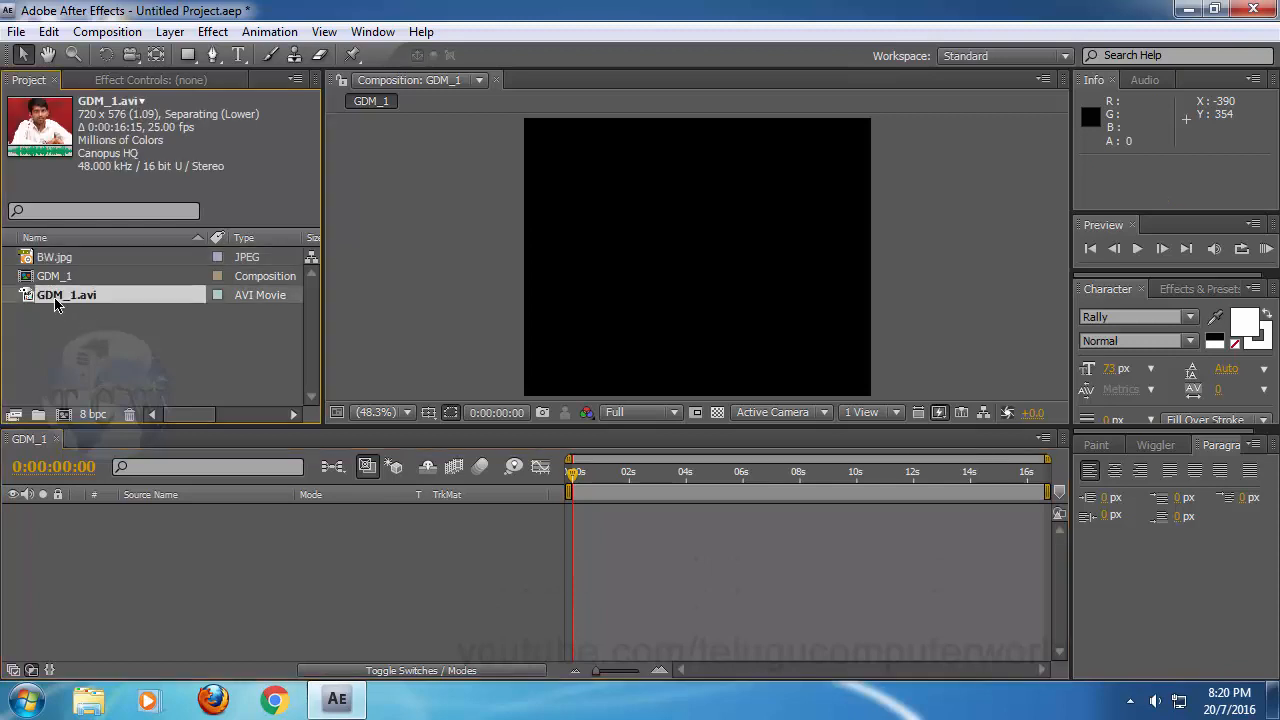
double_click(93, 346)
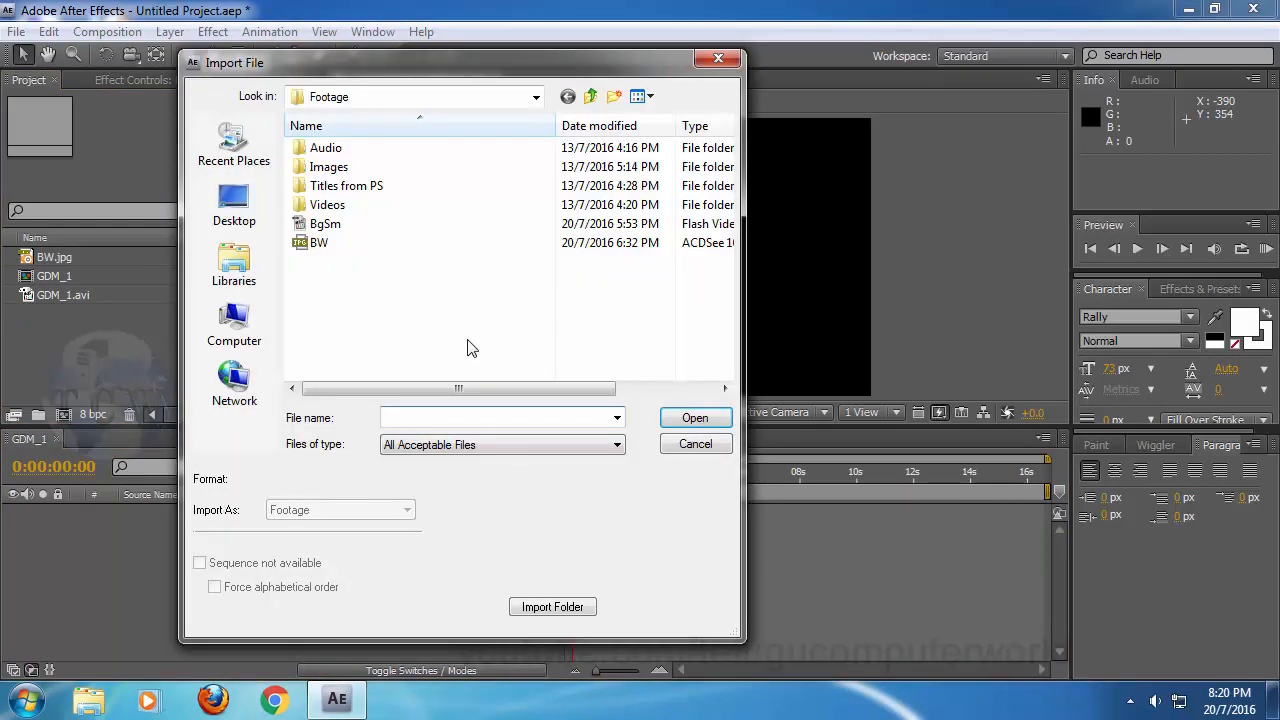
double_click(325, 224)
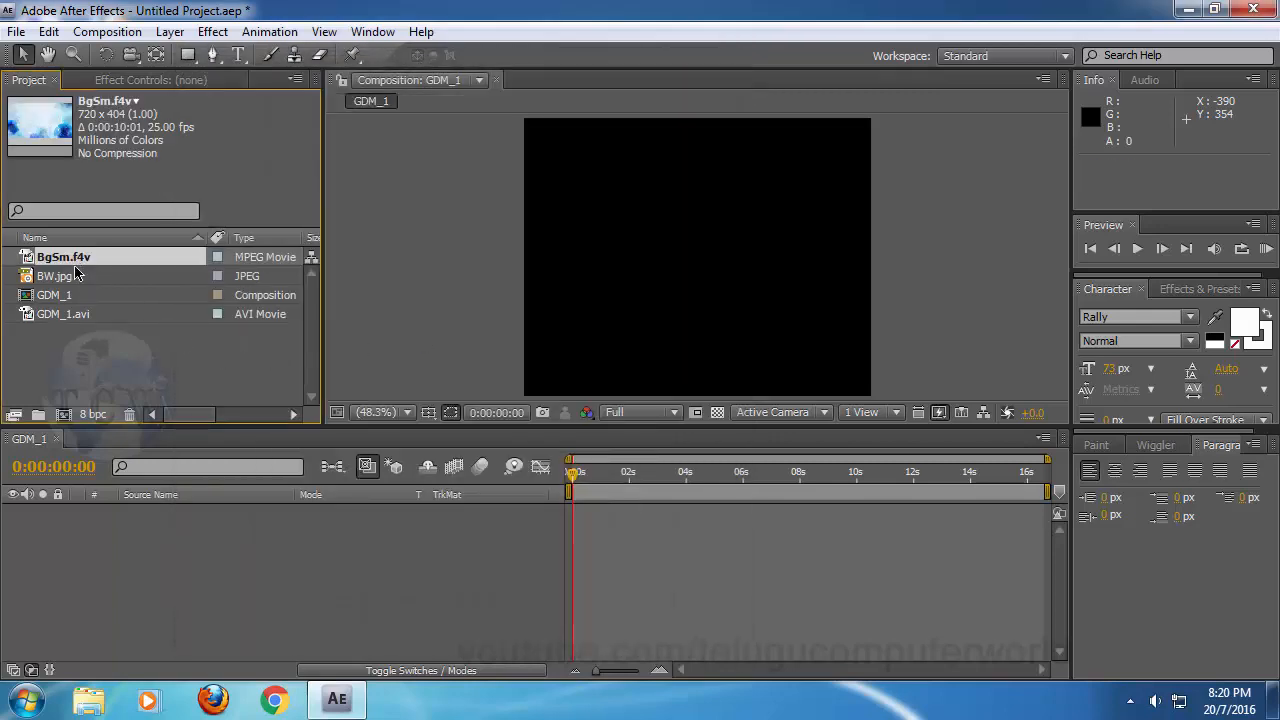
left_click(55, 296)
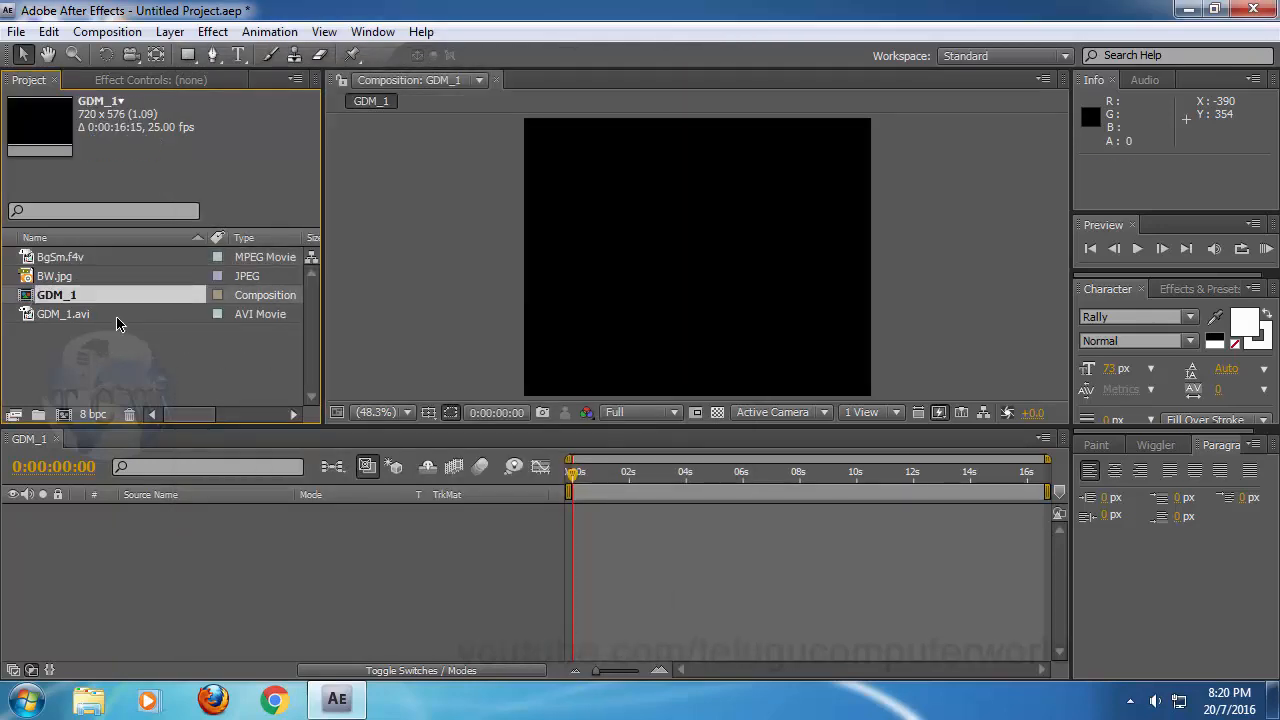
key("Delete")
left_click(63, 414)
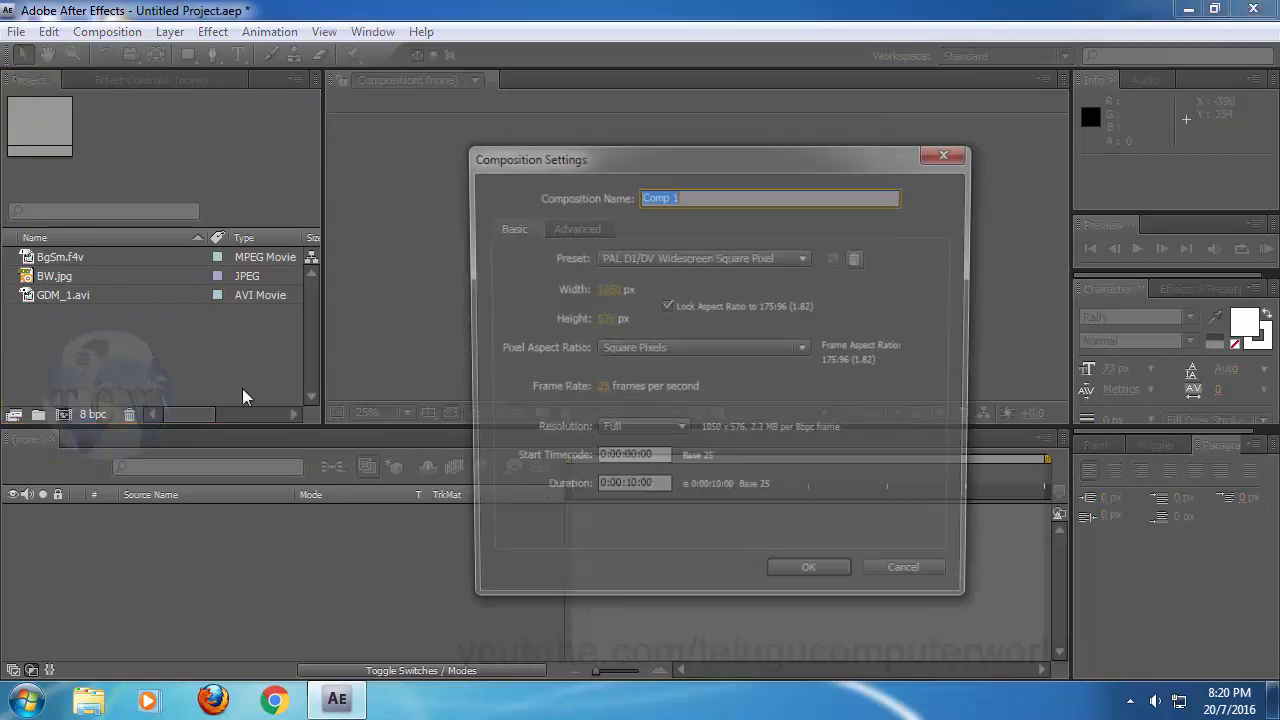
left_click(823, 580)
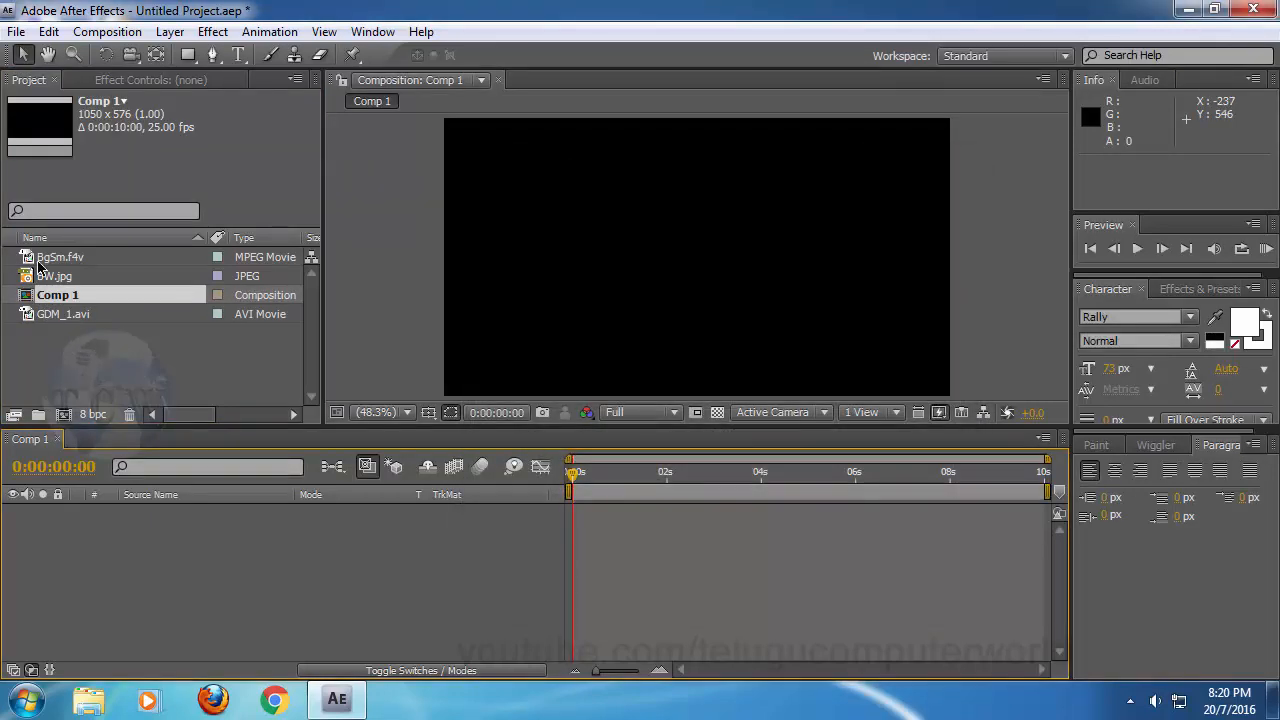
left_click(60, 295)
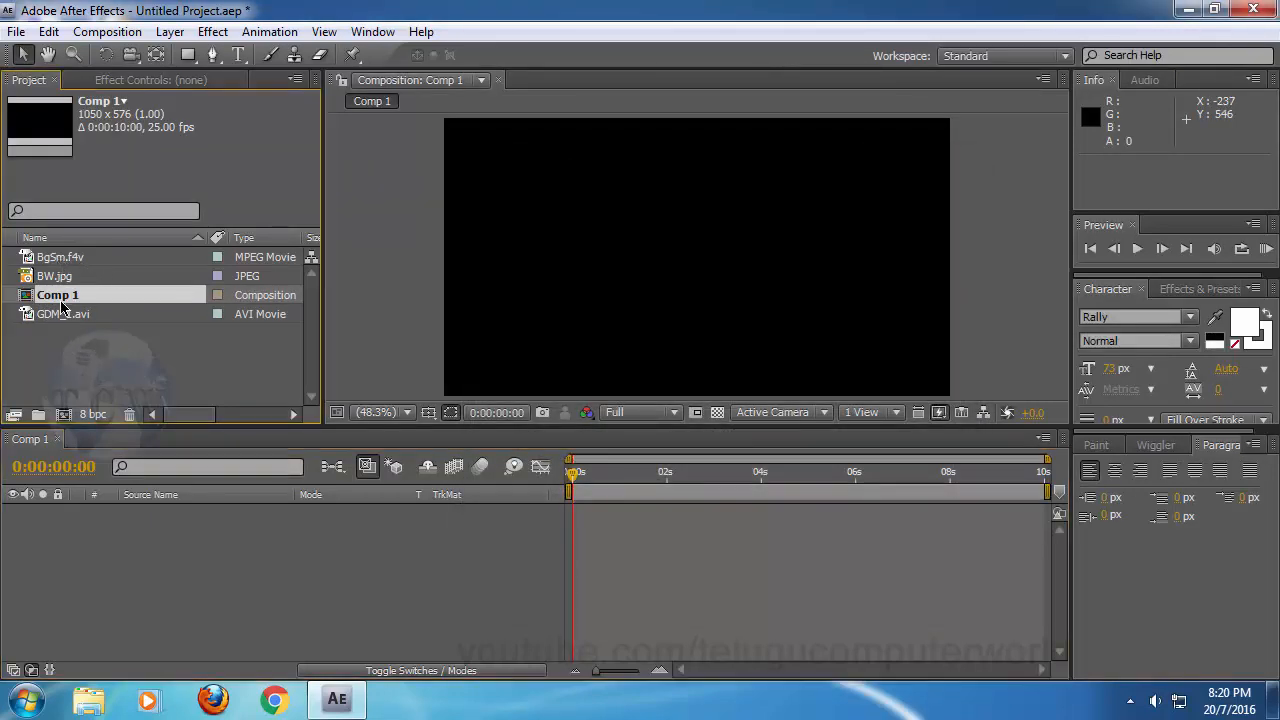
key("Delete")
- Create a new composition from the BgSm.f4v footage, and select the BW.jpg image in the project
left_click(54, 262)
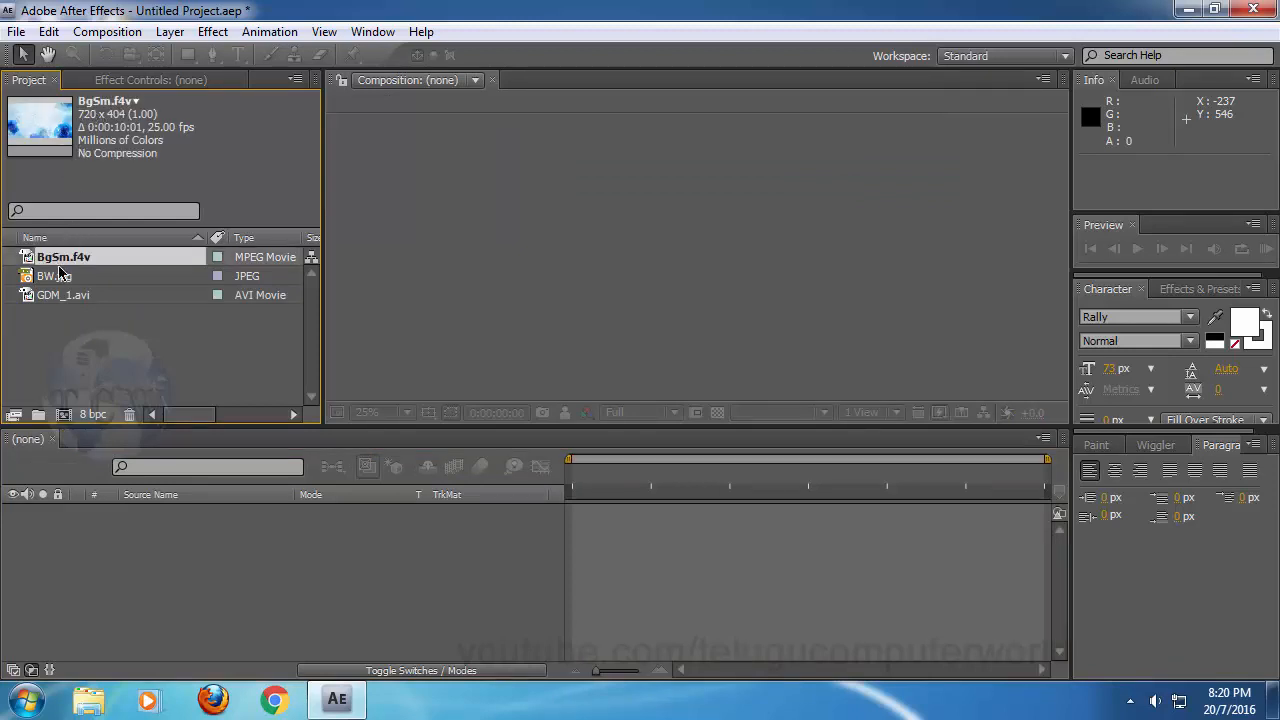
left_click_drag(60, 264, 63, 414)
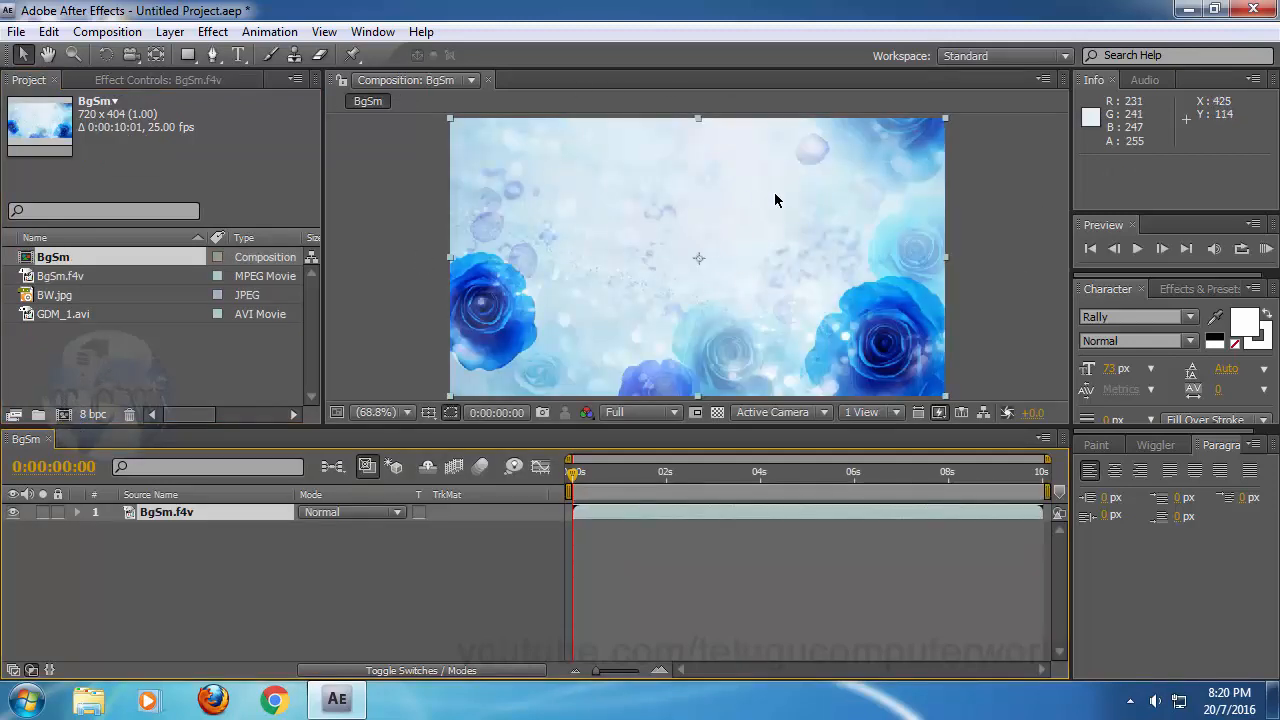
left_click(143, 367)
left_click(48, 298)
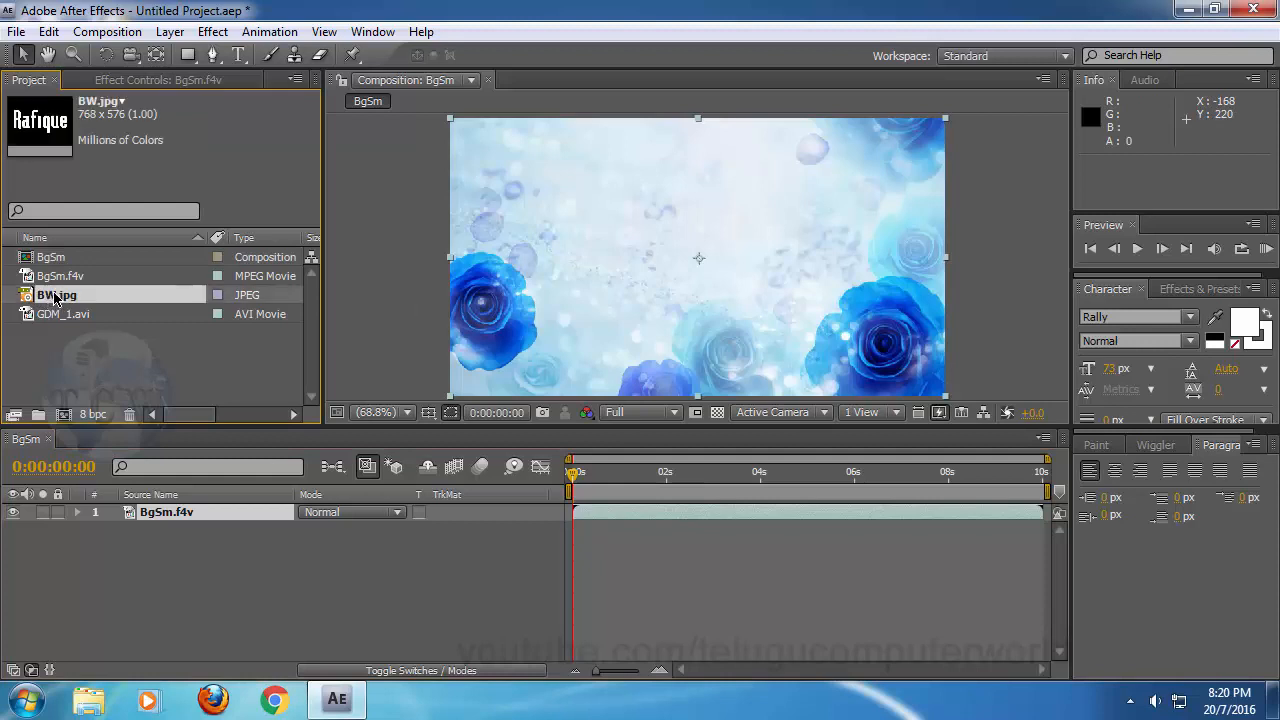
- Add BW.jpg above the BgSm.f4v layer and set the BgSm.f4v track matte to Luma Matte "BW.jpg"
left_click_drag(55, 298, 168, 517)
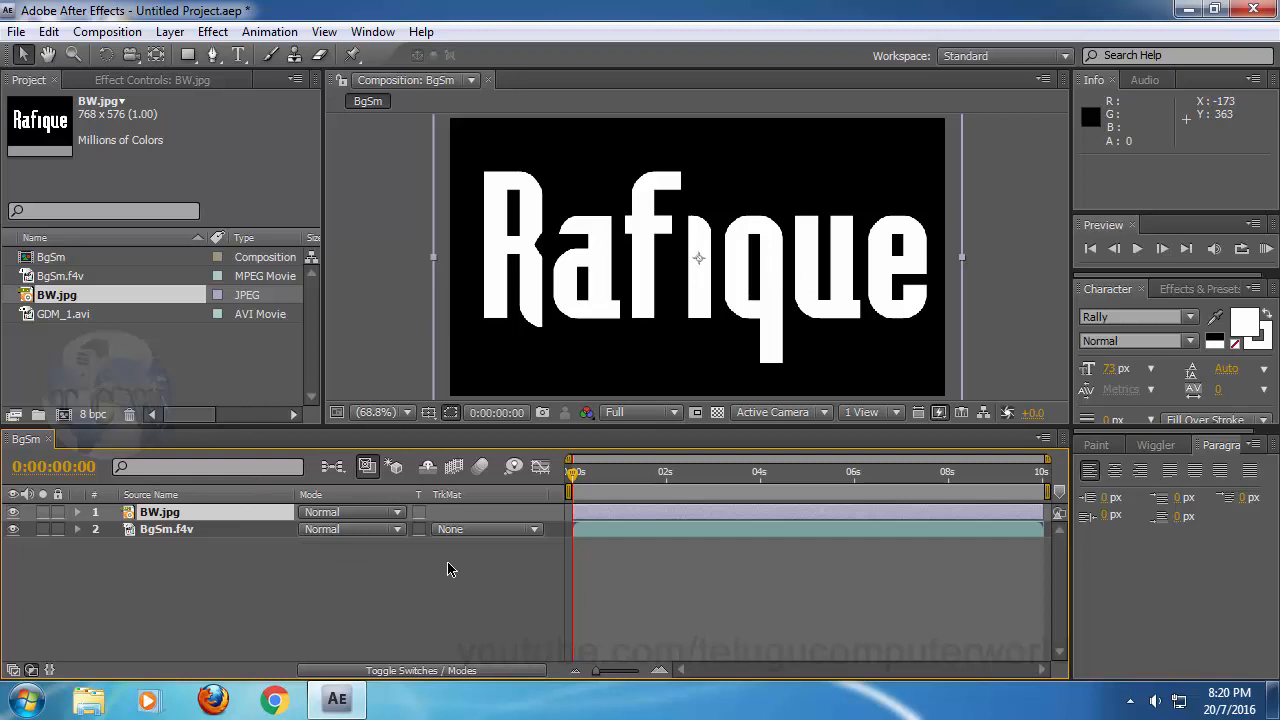
left_click(522, 538)
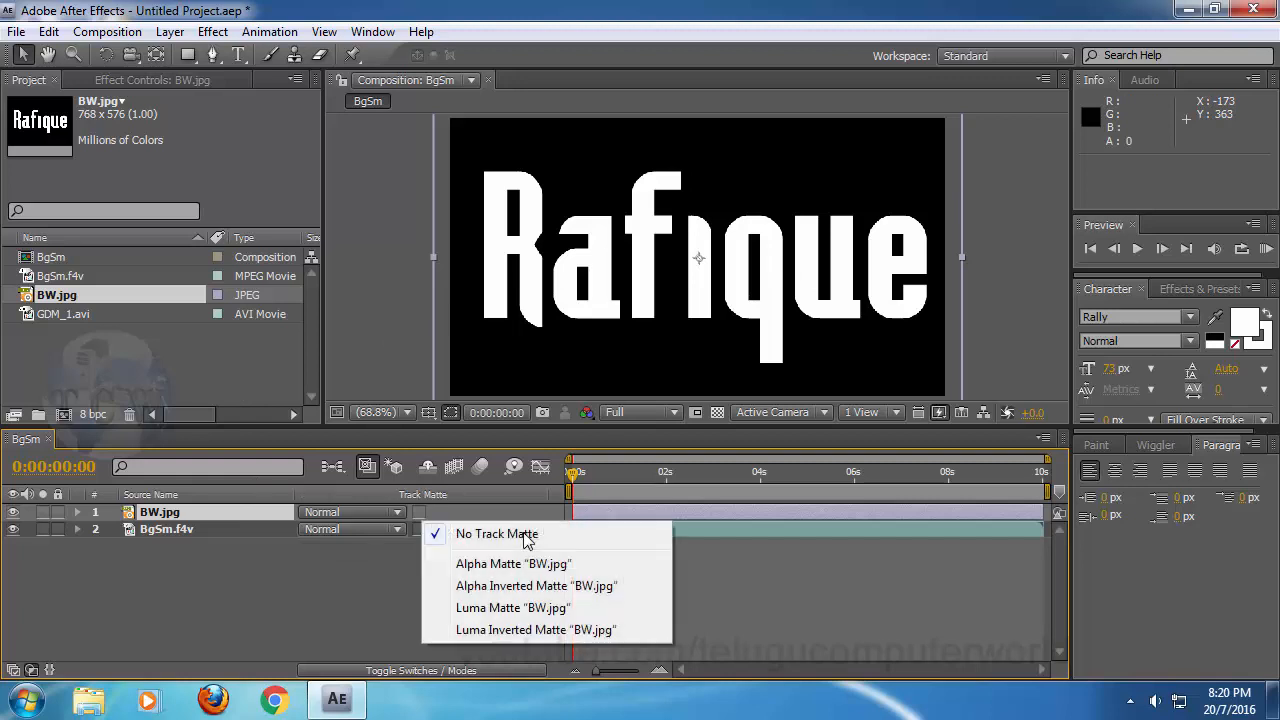
left_click(571, 607)
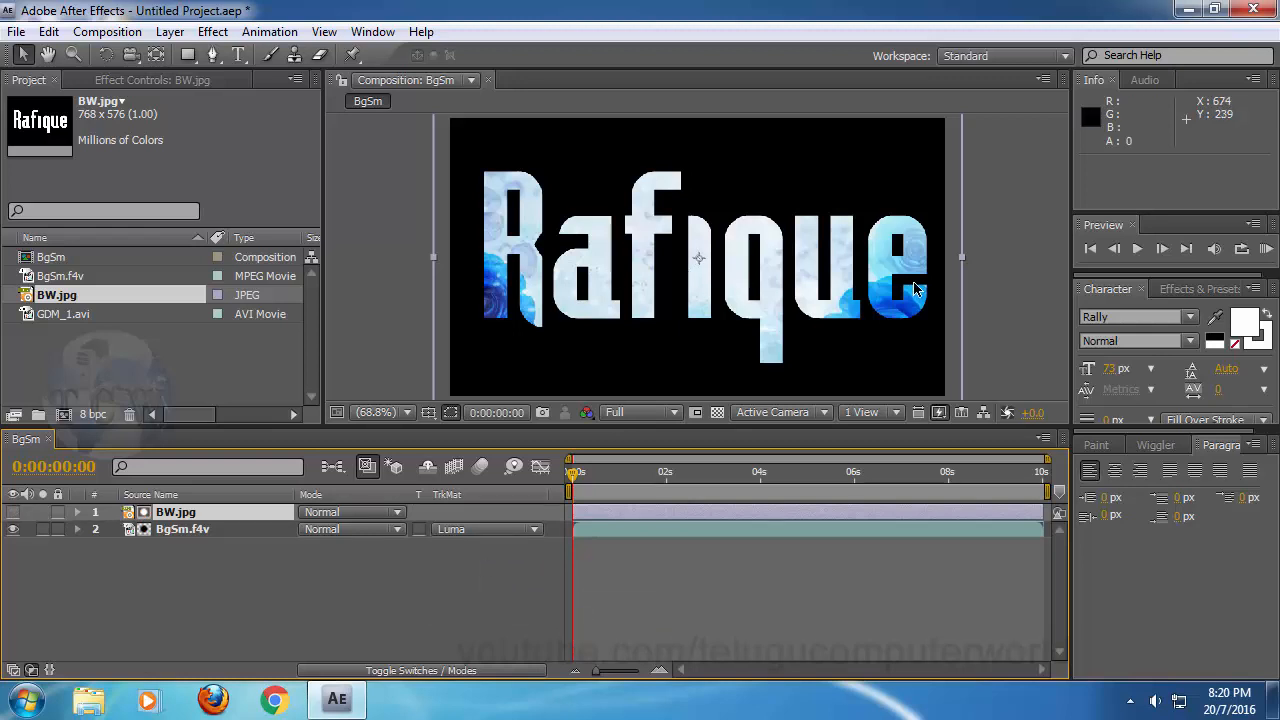
- Deselect the layers and preview the BgSm video playing through the luma-matted text
left_click(193, 534)
left_click(337, 617)
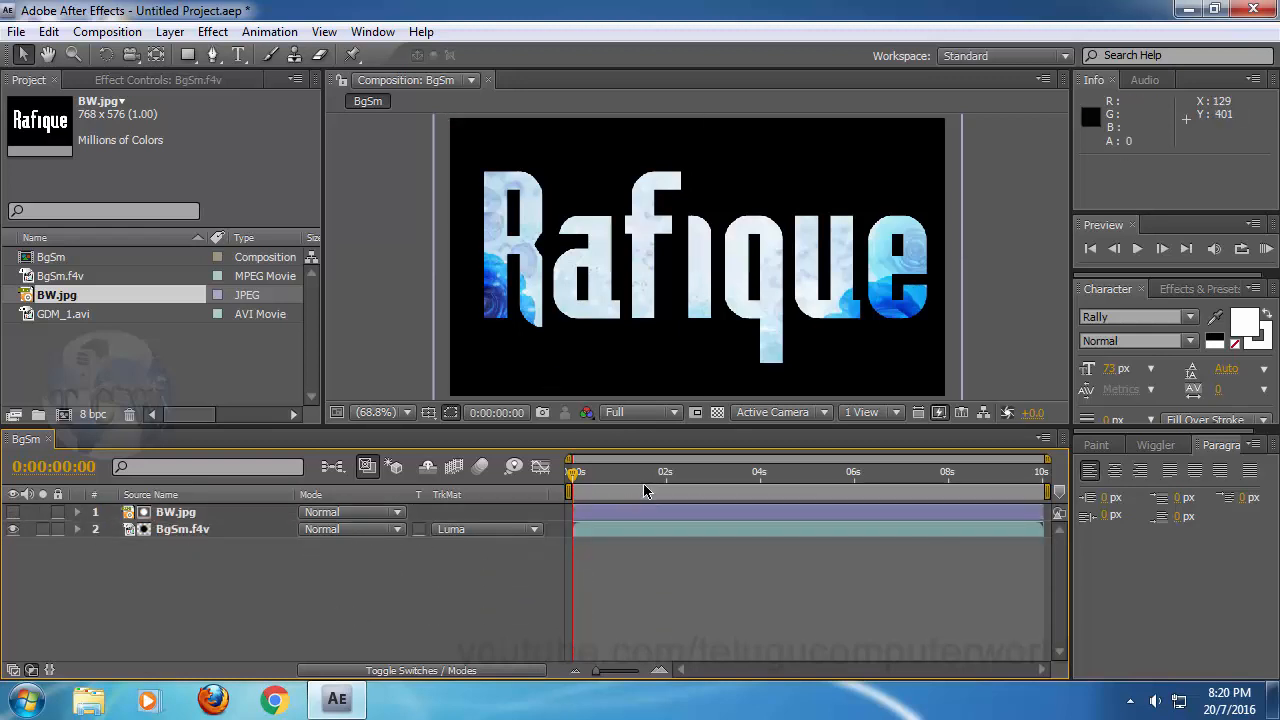
key("space")
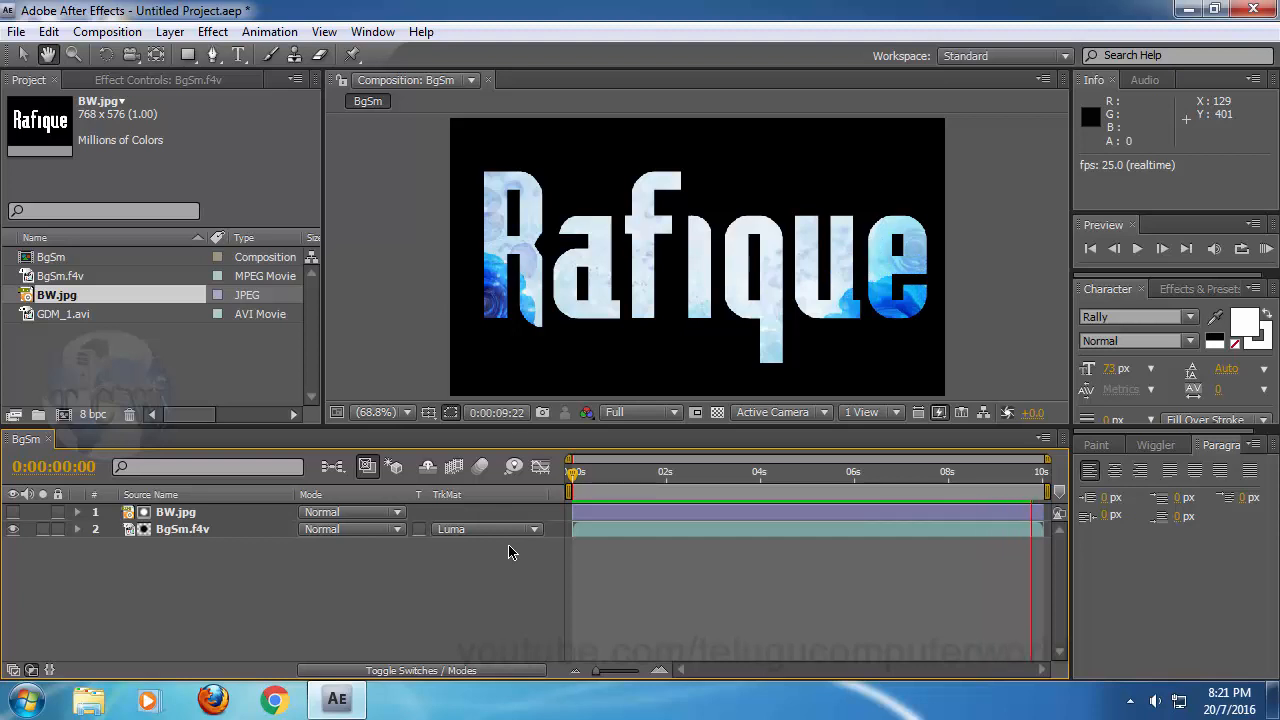
key("space")
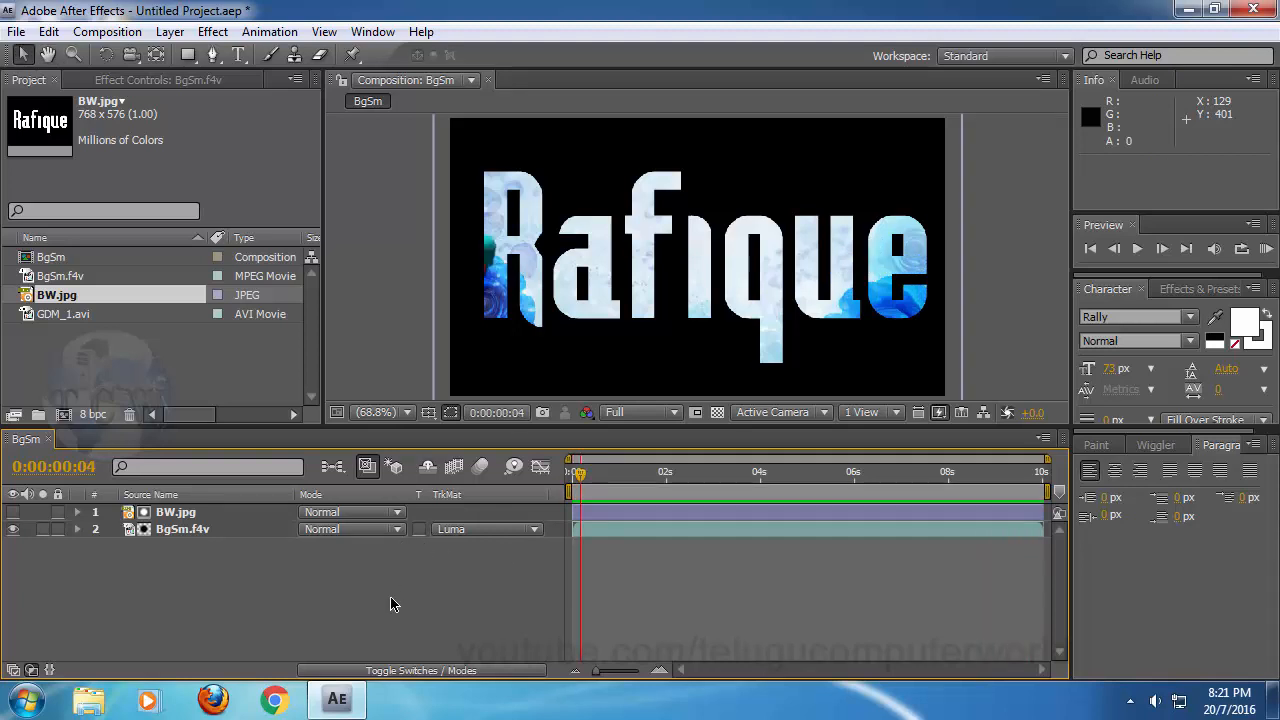
- Keyframe the BgSm.f4v layer's Position from about -380, 198 at 0:00:00:00 to about 358, 200 at 0:00:03:24
left_click(193, 538)
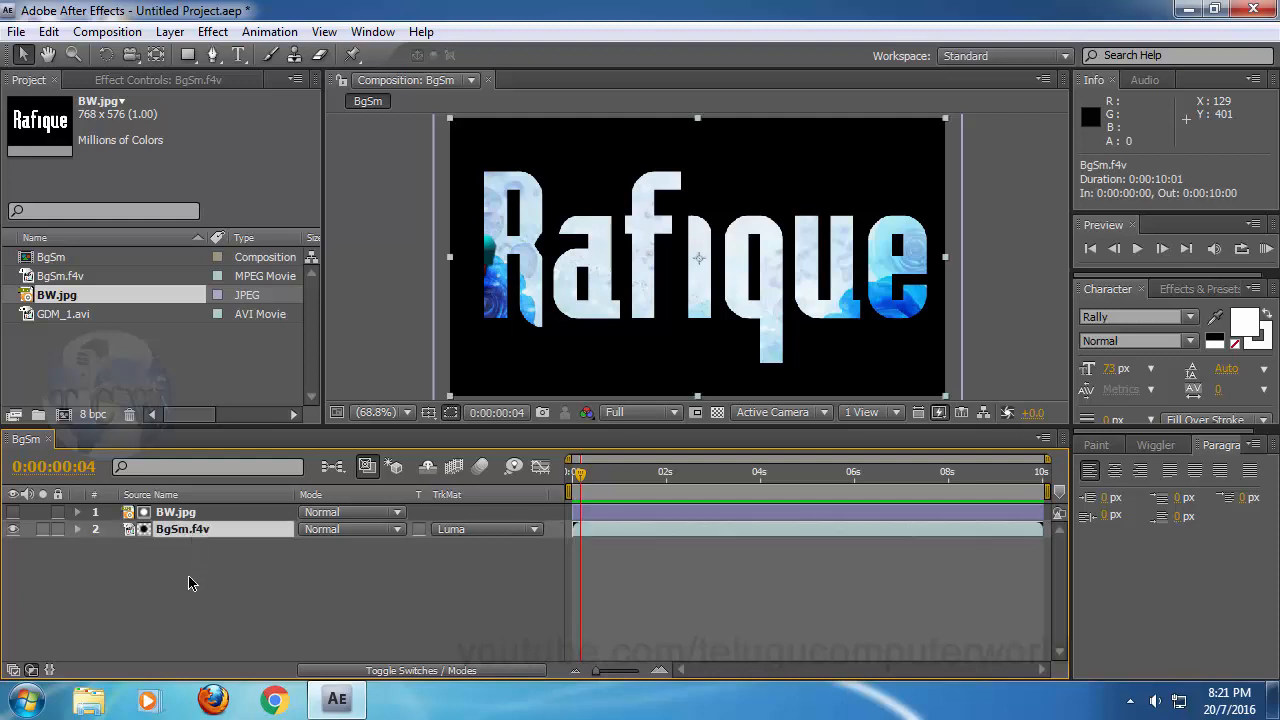
key("p")
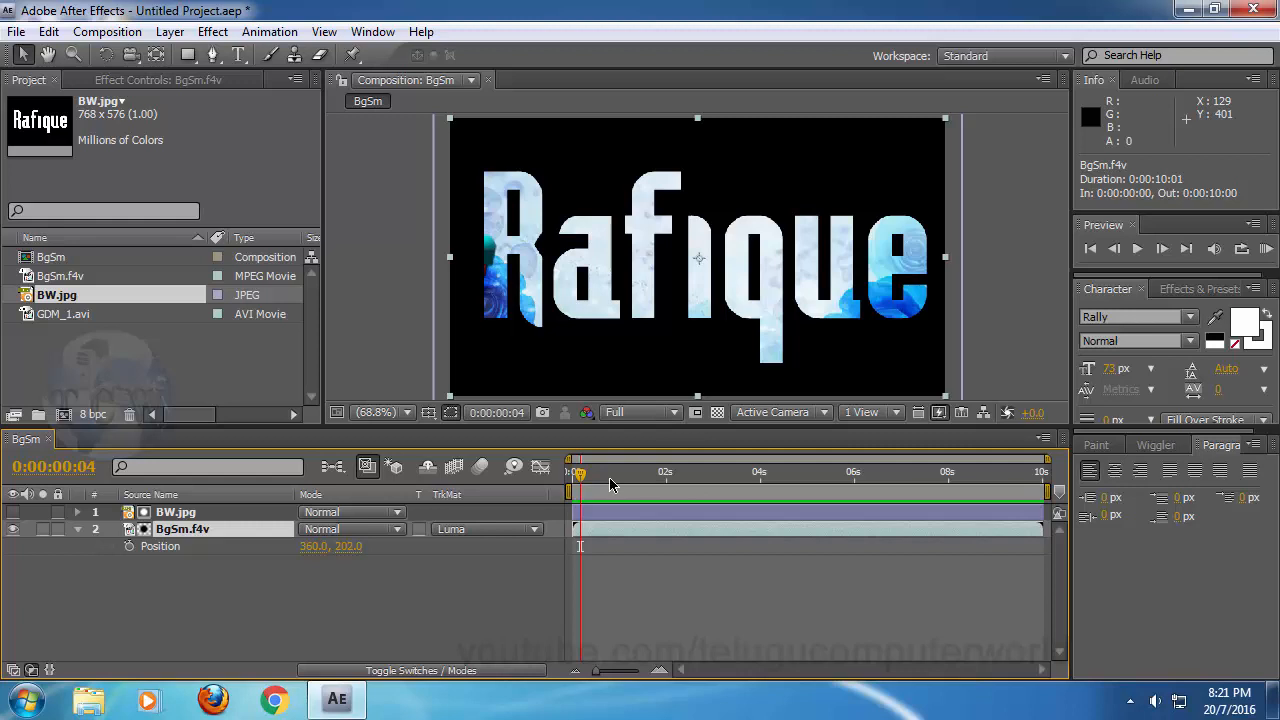
key("Home")
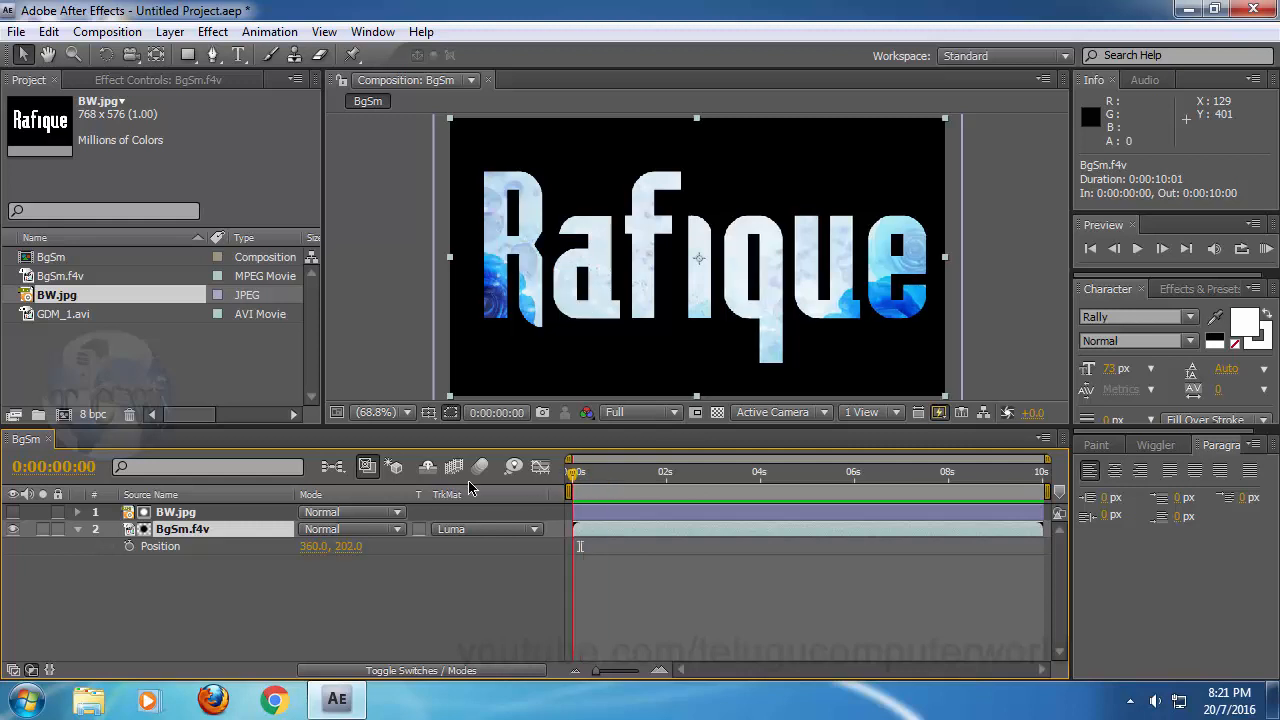
left_click(130, 547)
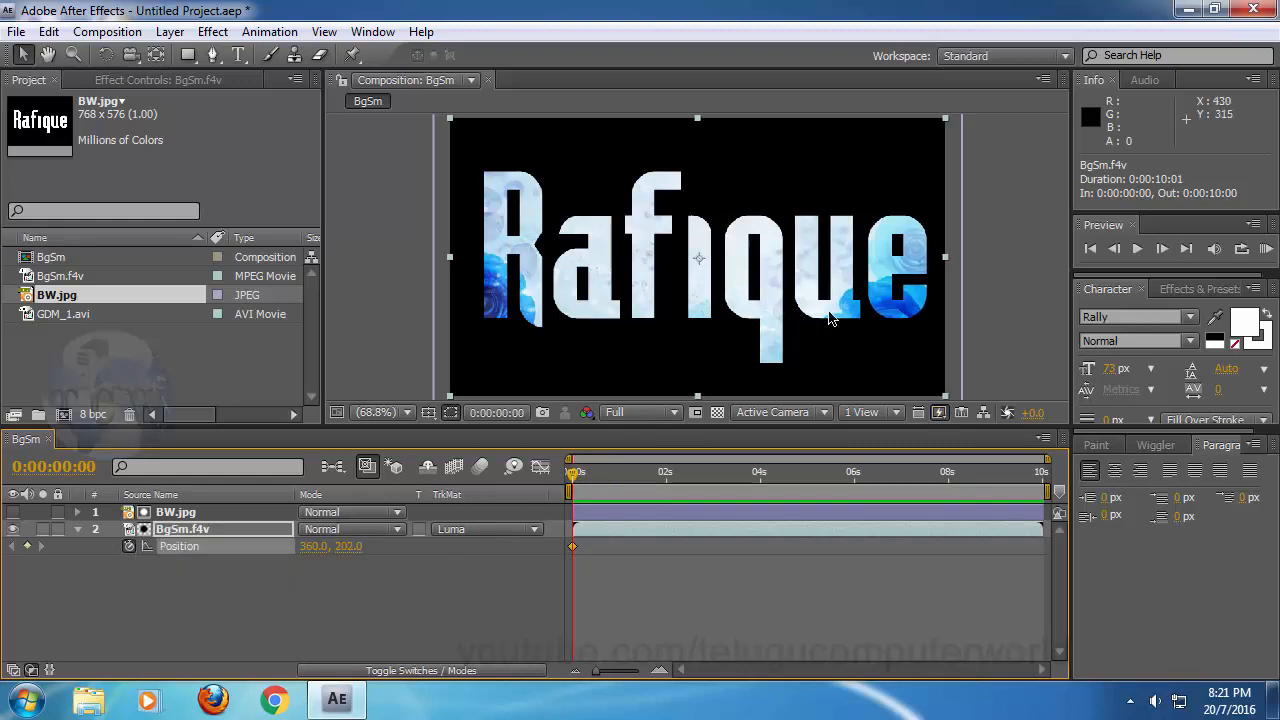
left_click_drag(880, 314, 397, 333)
left_click_drag(596, 474, 758, 484)
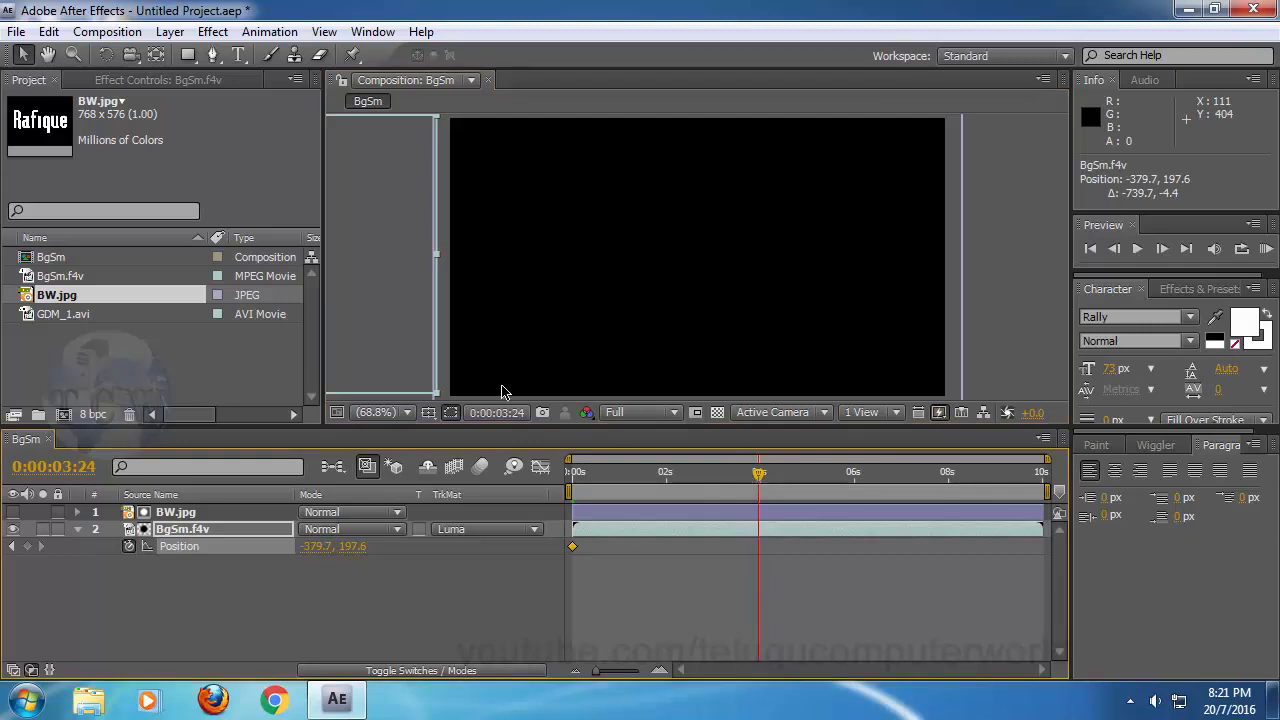
left_click_drag(440, 305, 883, 305)
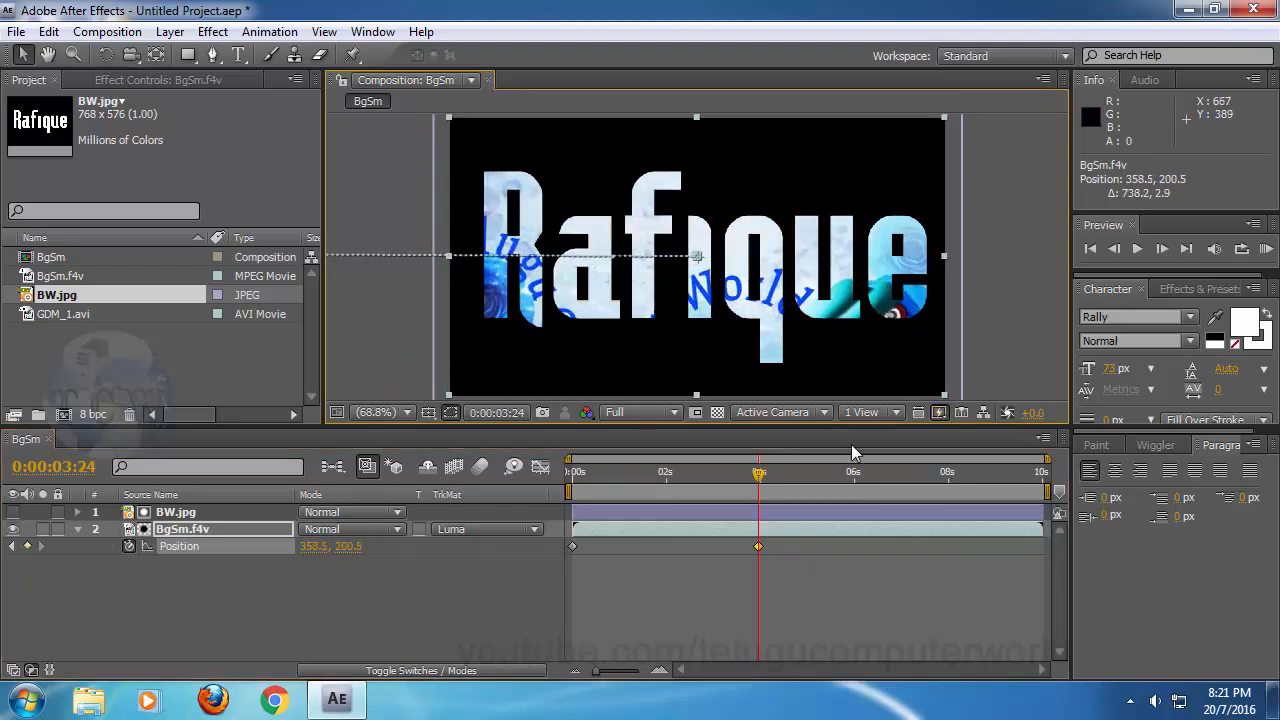
- Preview the background sliding into the text from the start of the composition, playing it twice
key("Home")
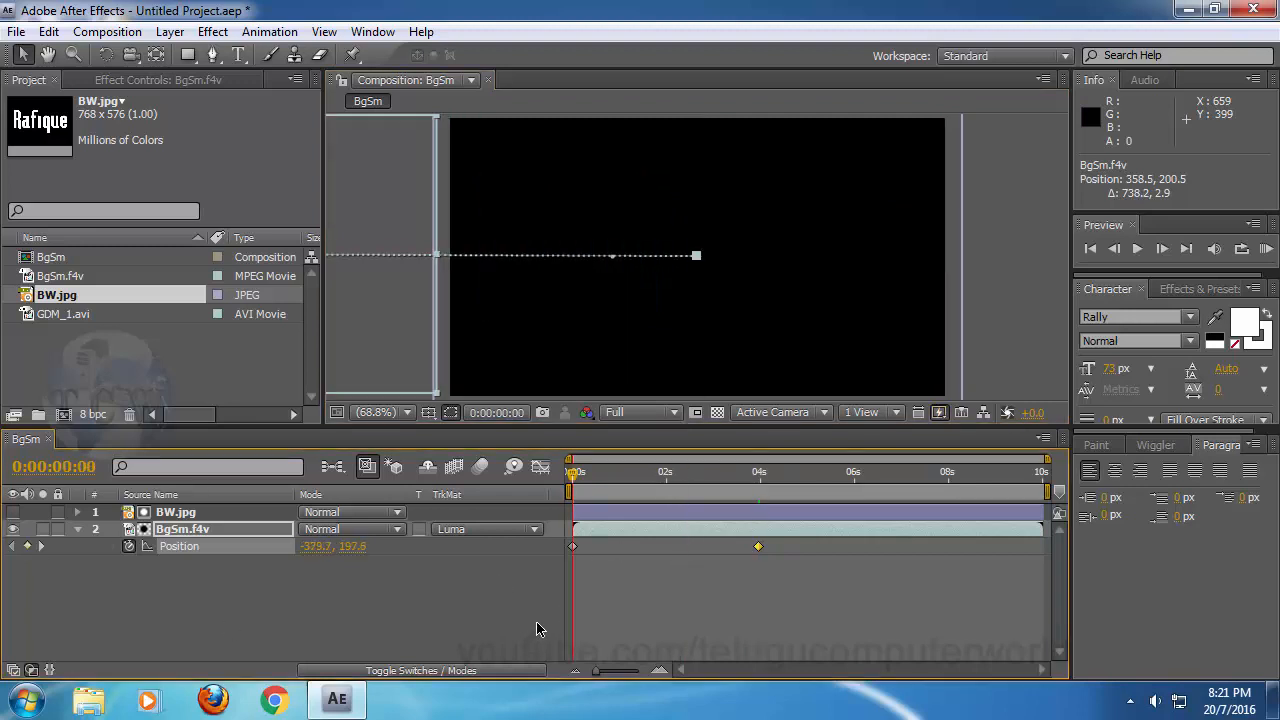
left_click(390, 624)
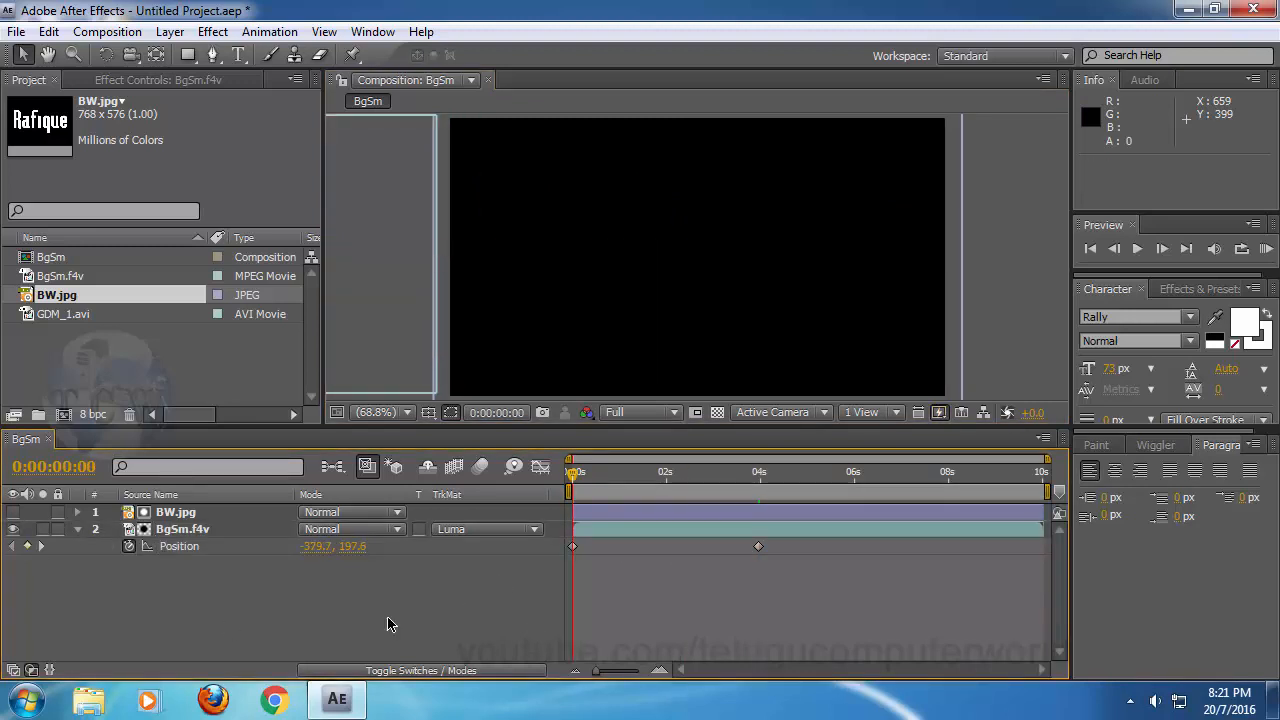
key("space")
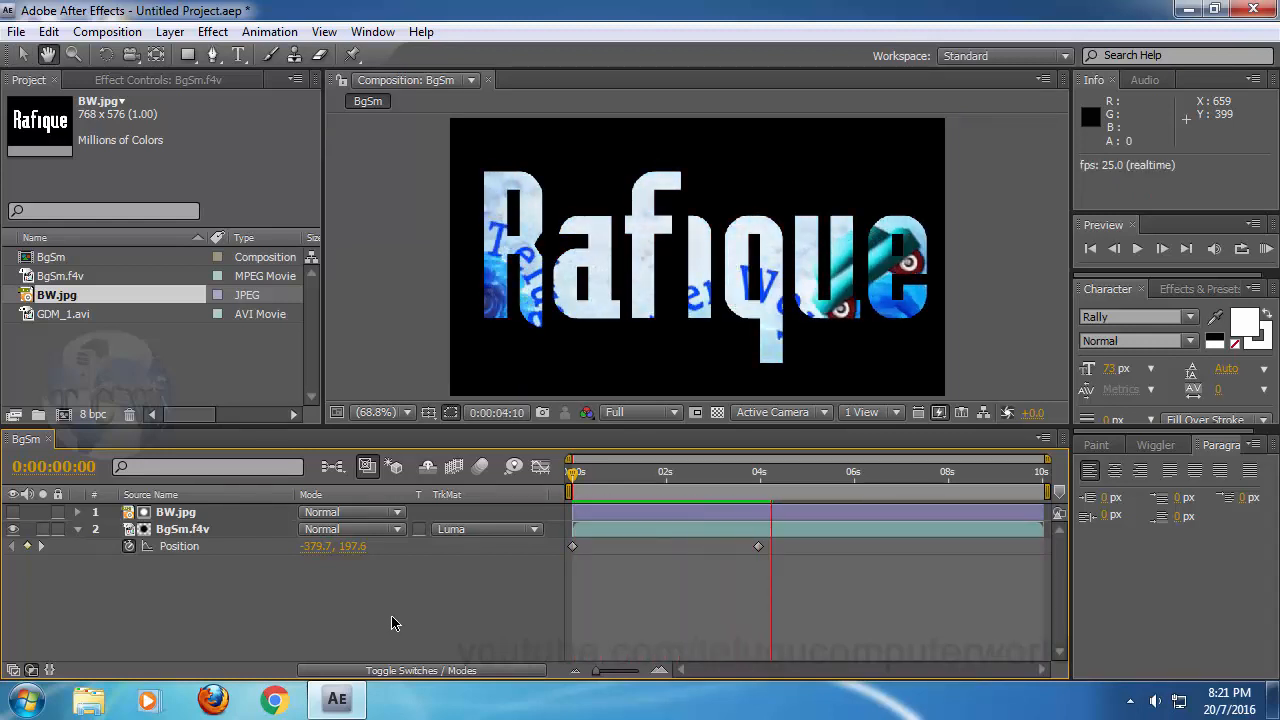
key("space")
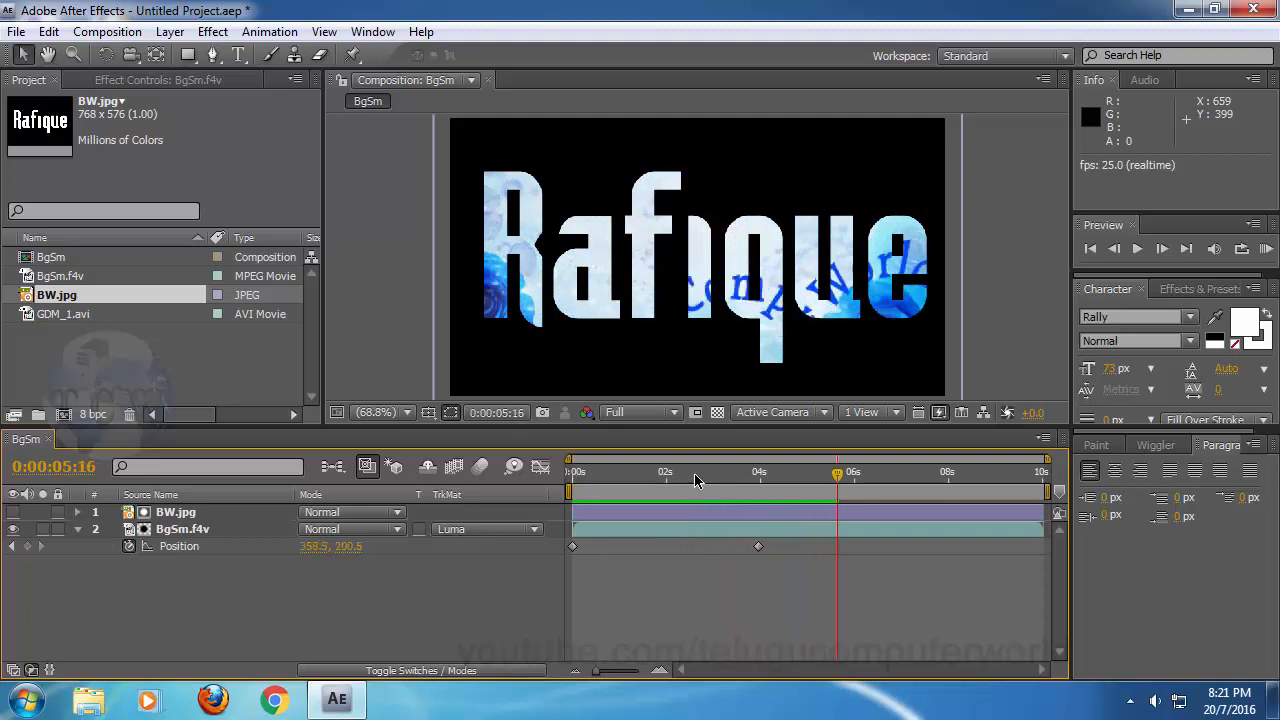
key("Home")
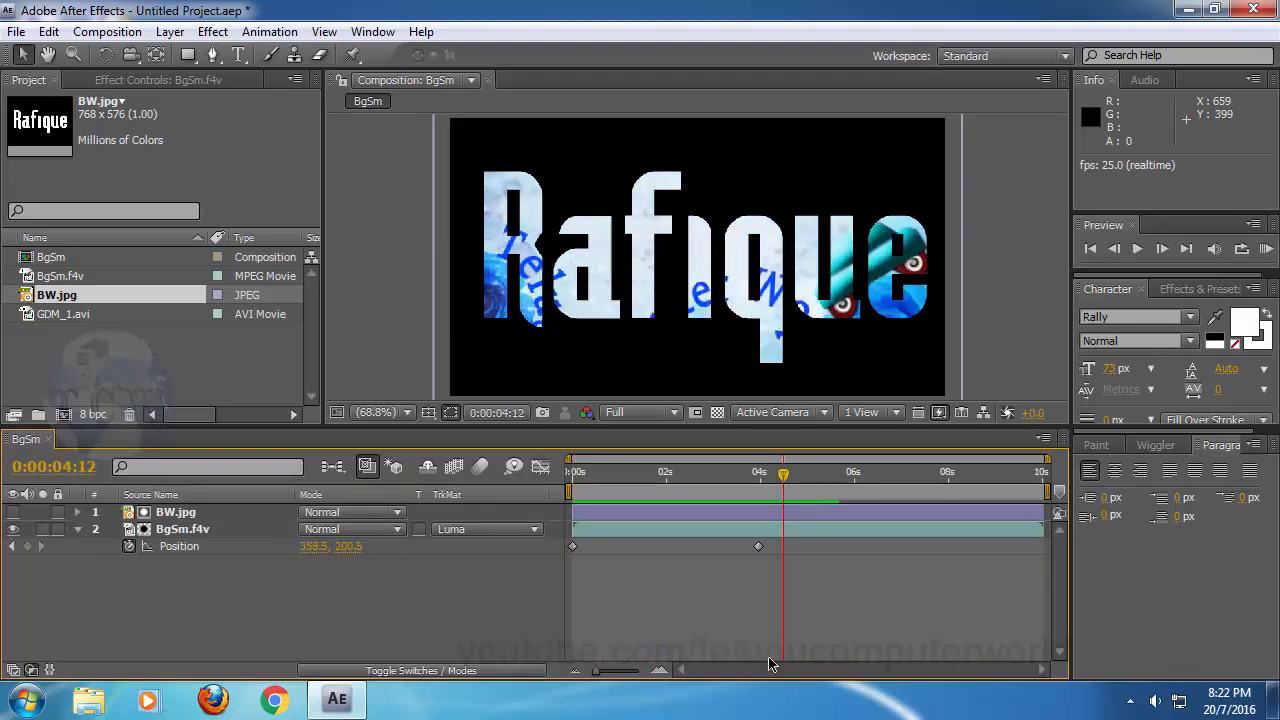
left_click_drag(689, 472, 297, 495)
key("space")
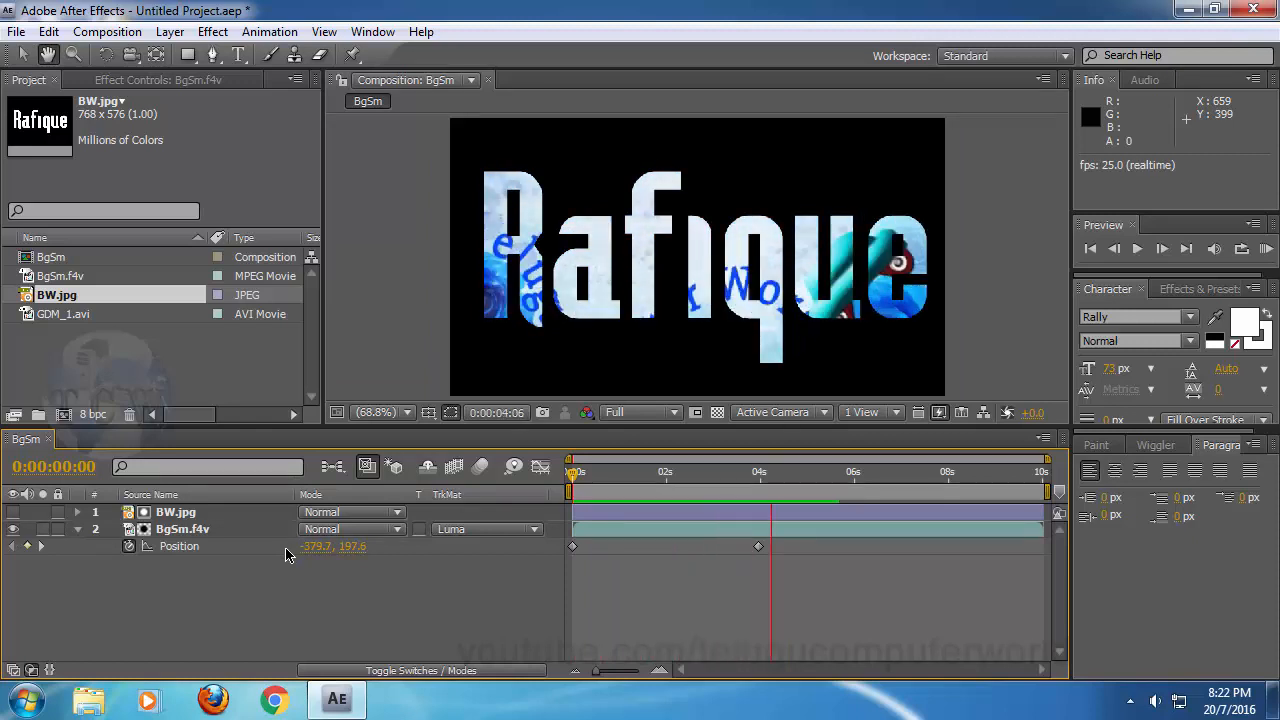
key("space")
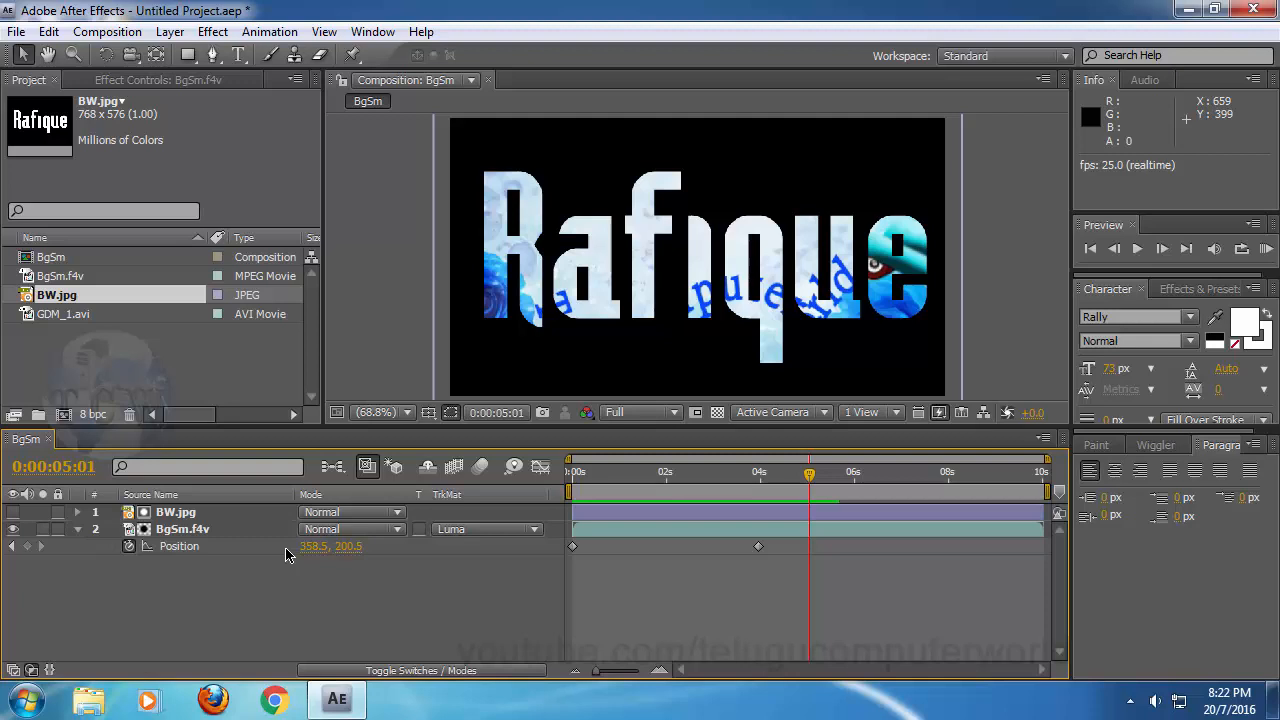
- Move the second Position keyframe to 0:00:01:24 and preview the faster slide-in from the start
left_click(758, 547)
left_click_drag(760, 547, 666, 547)
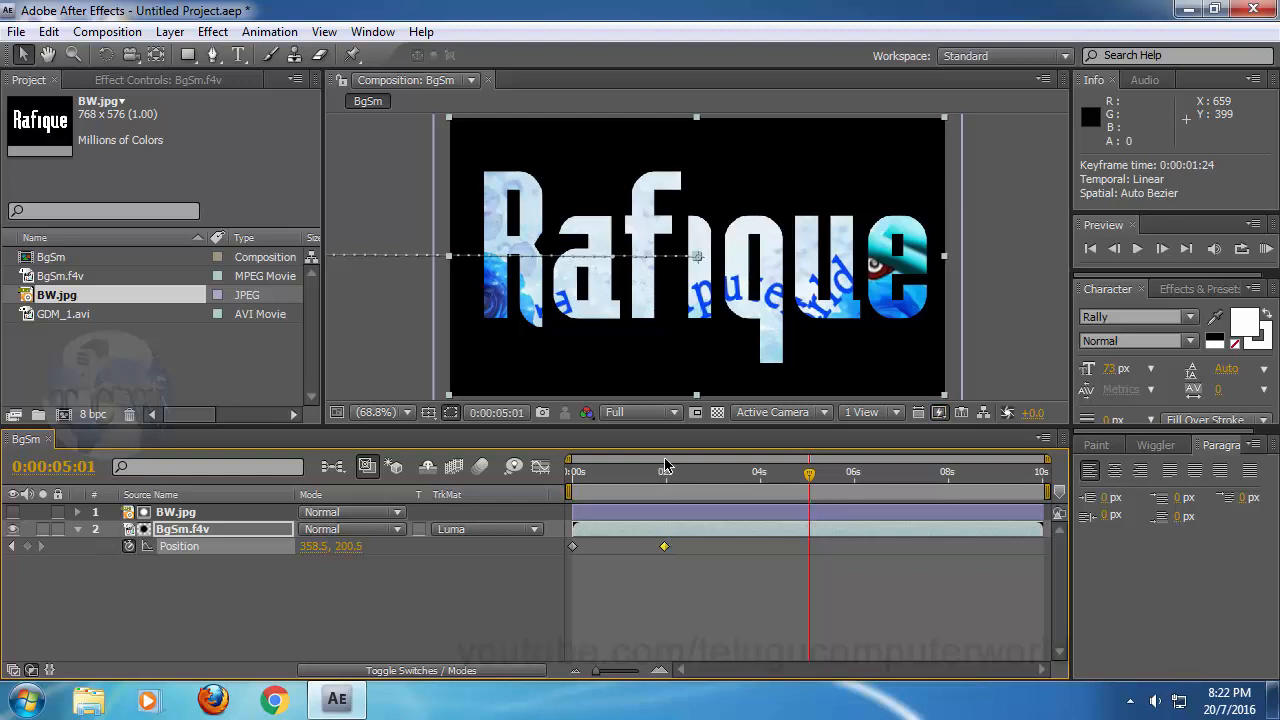
key("Home")
key("space")
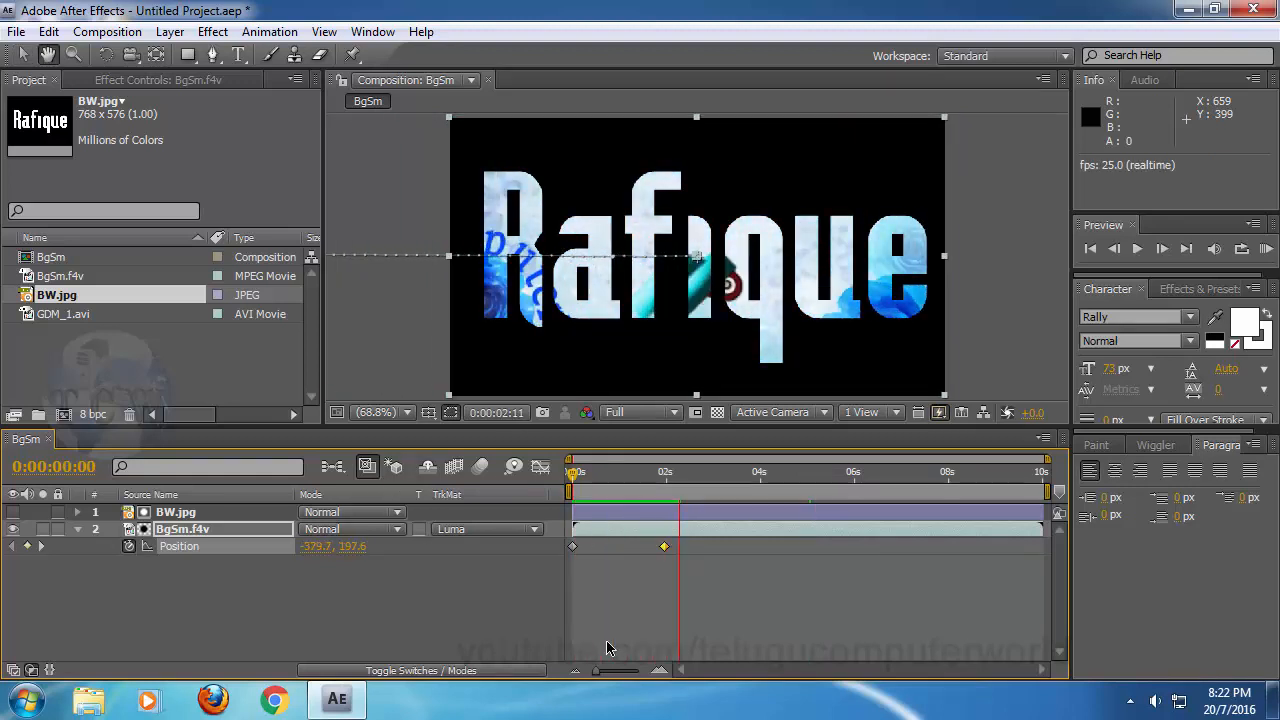
key("space")
- Add BgSm.f4v Position keyframes at about 360, 198 at 0:00:08:00 and past the frame's right edge at 0:00:10:00
left_click(951, 476)
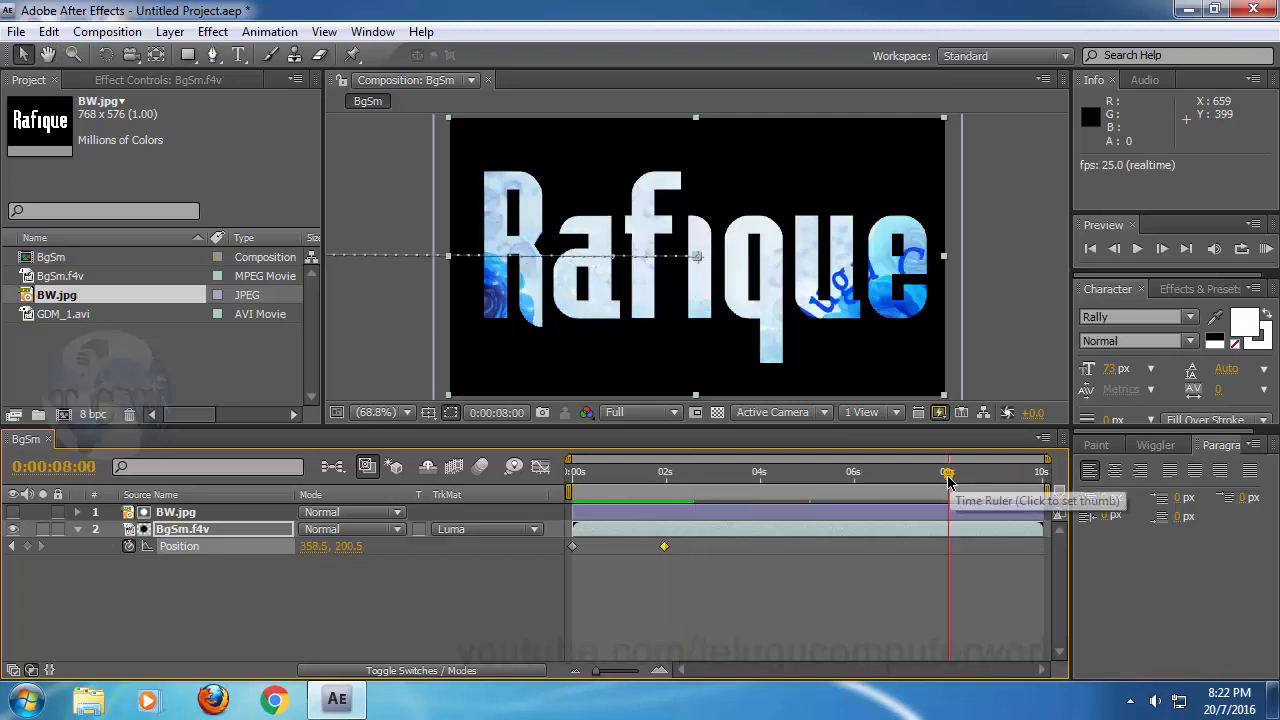
key("Page_Up")
key("Page_Up")
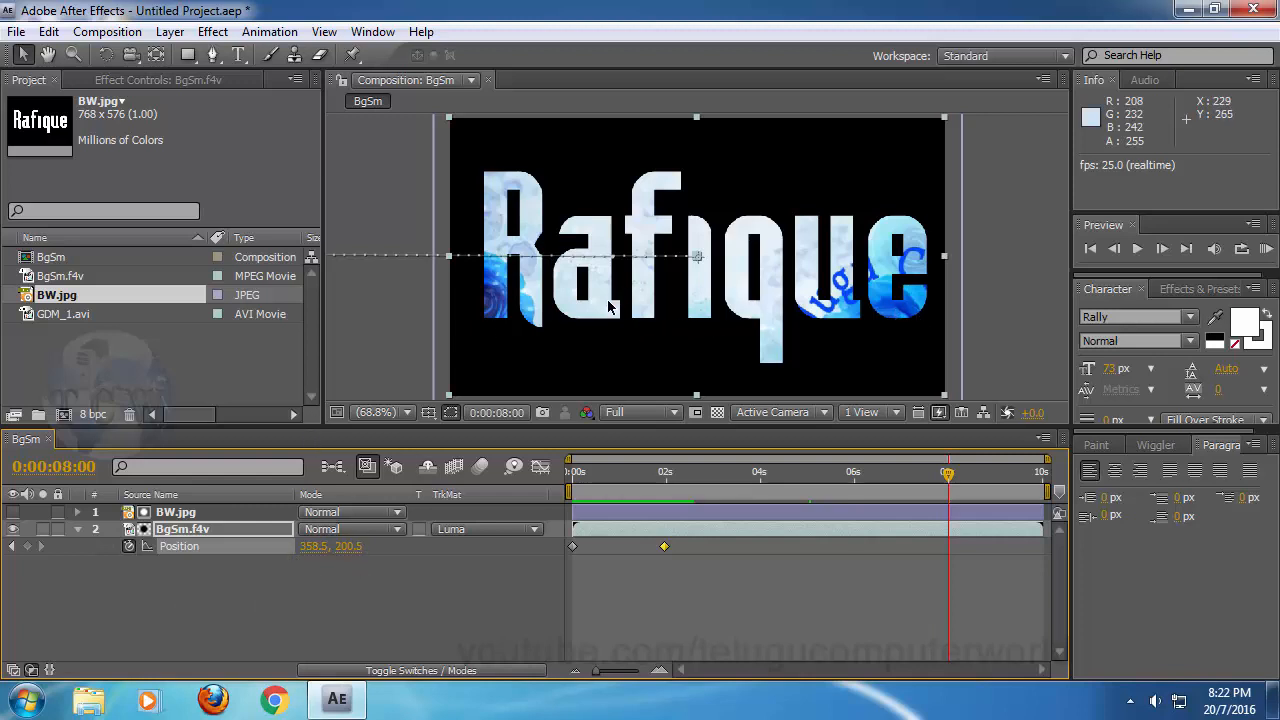
left_click_drag(610, 306, 611, 306)
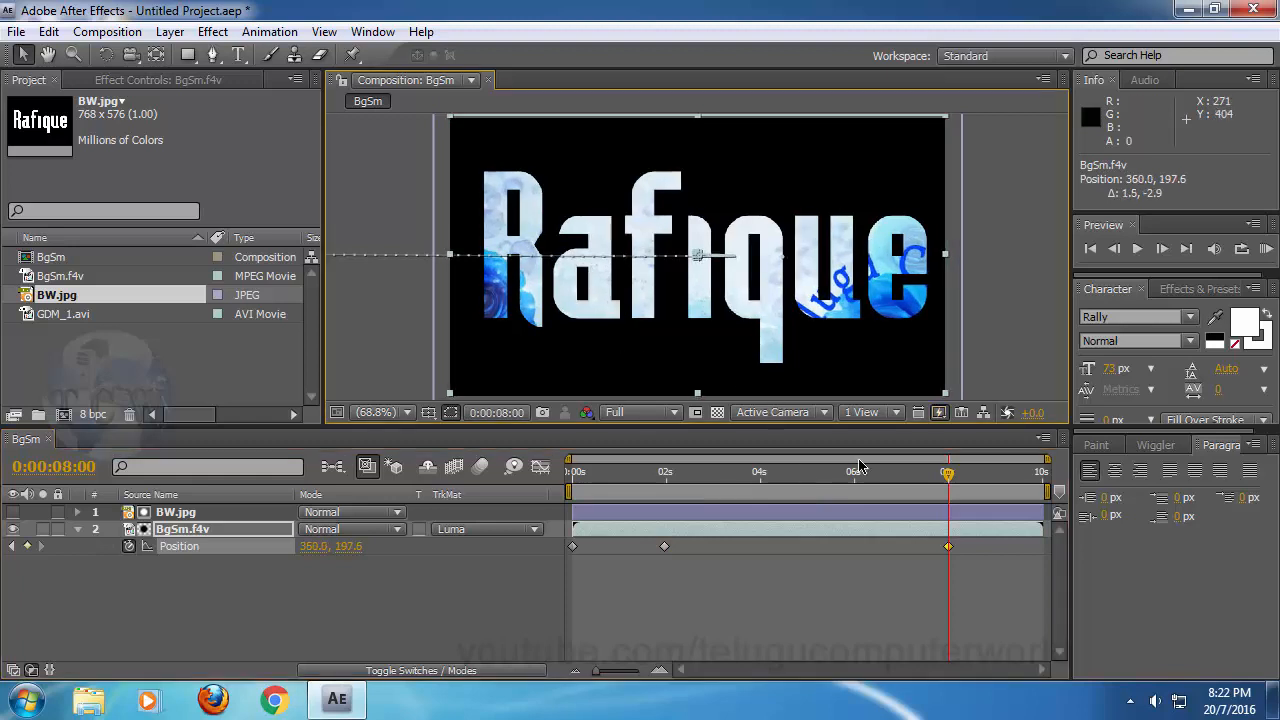
key("End")
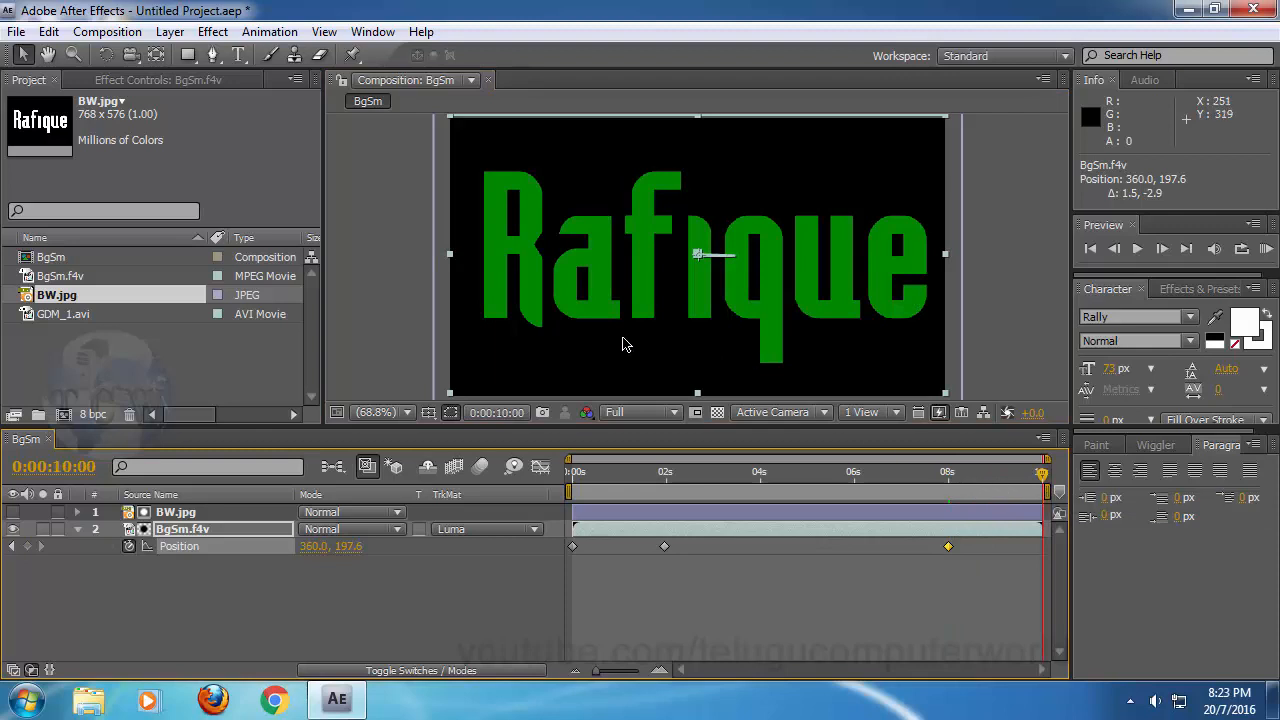
left_click_drag(622, 342, 1121, 341)
- Return to 0:00:00:00, deselect the layer, and preview the complete slide-in and slide-out animation
left_click_drag(966, 478, 352, 489)
left_click(456, 614)
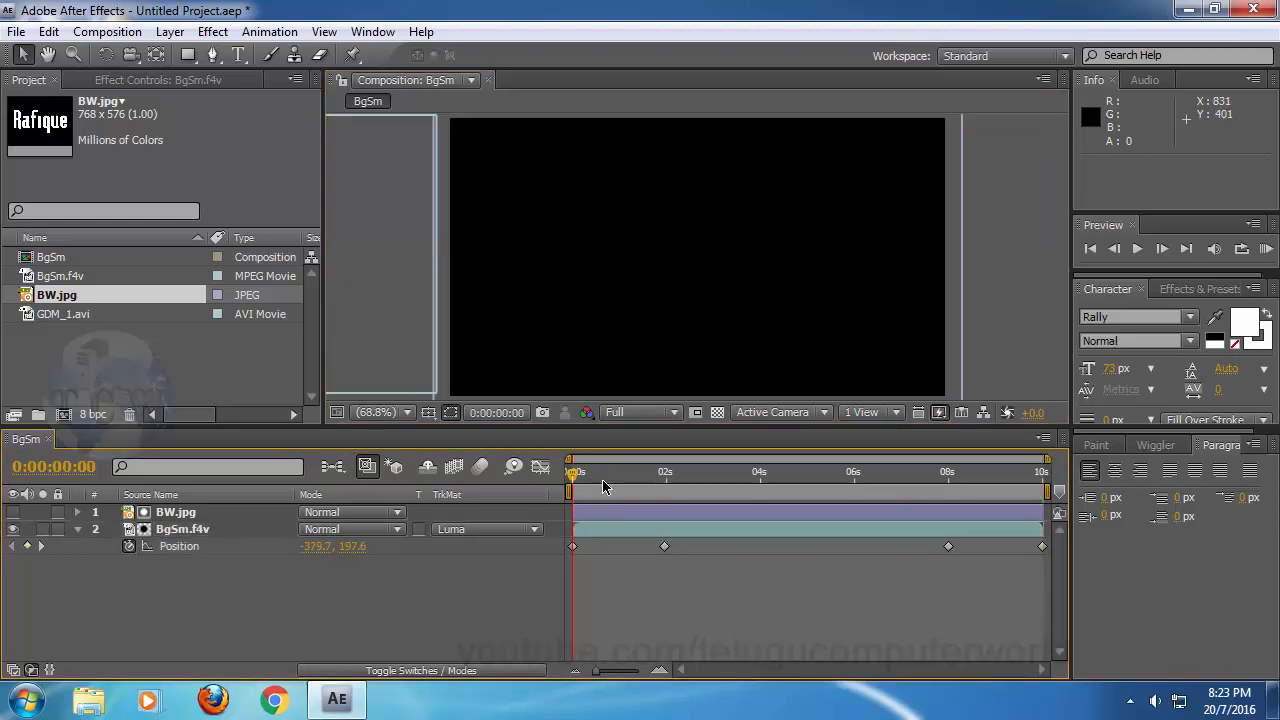
key("space")
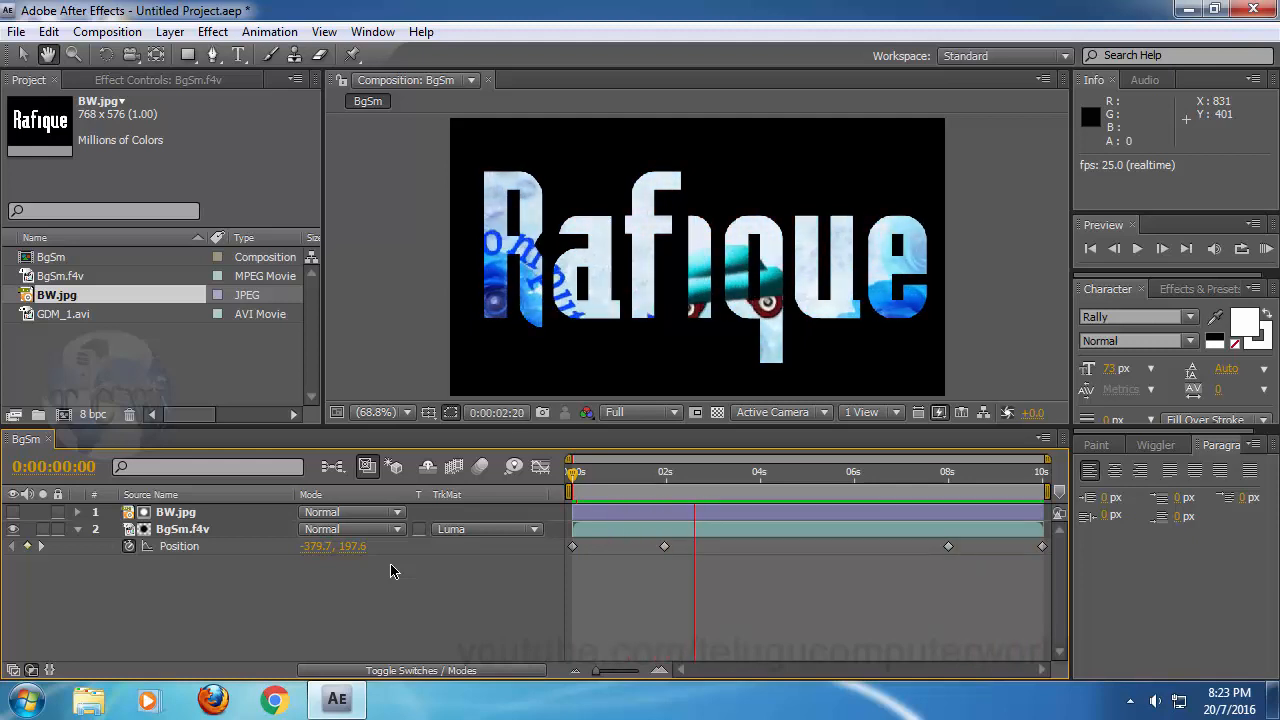
key("space")
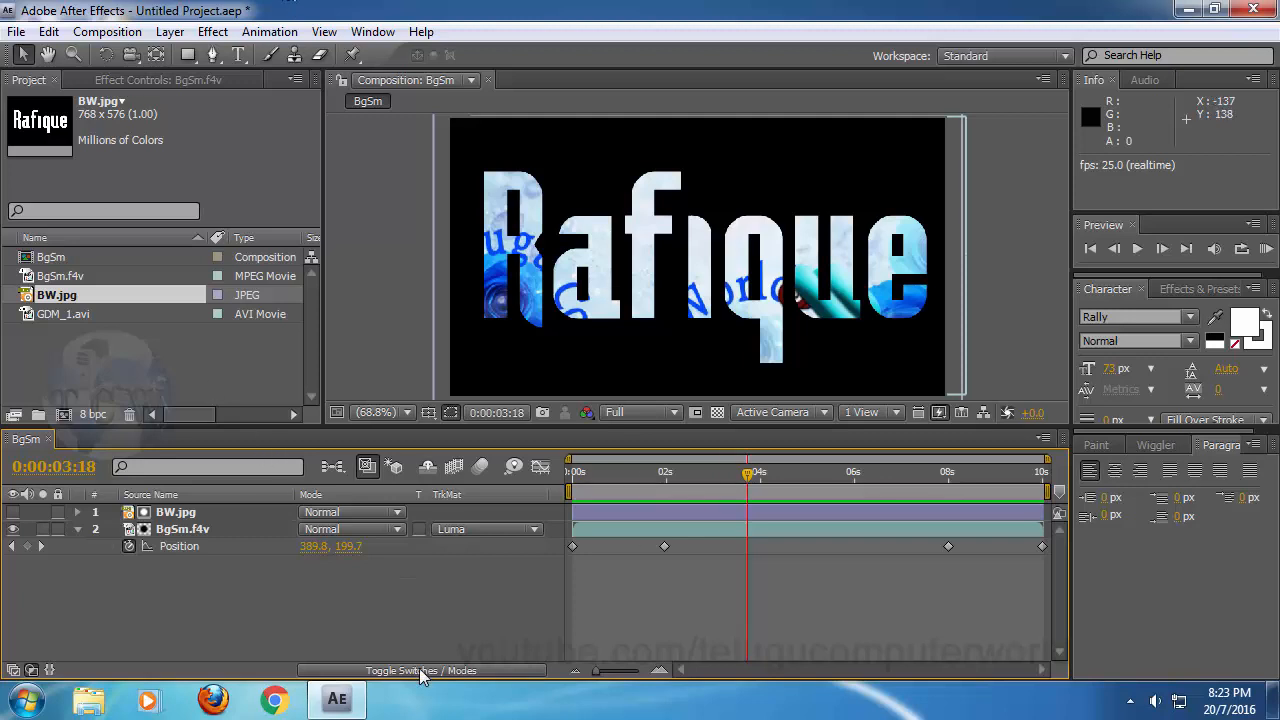
left_click(512, 537)
left_click(456, 621)
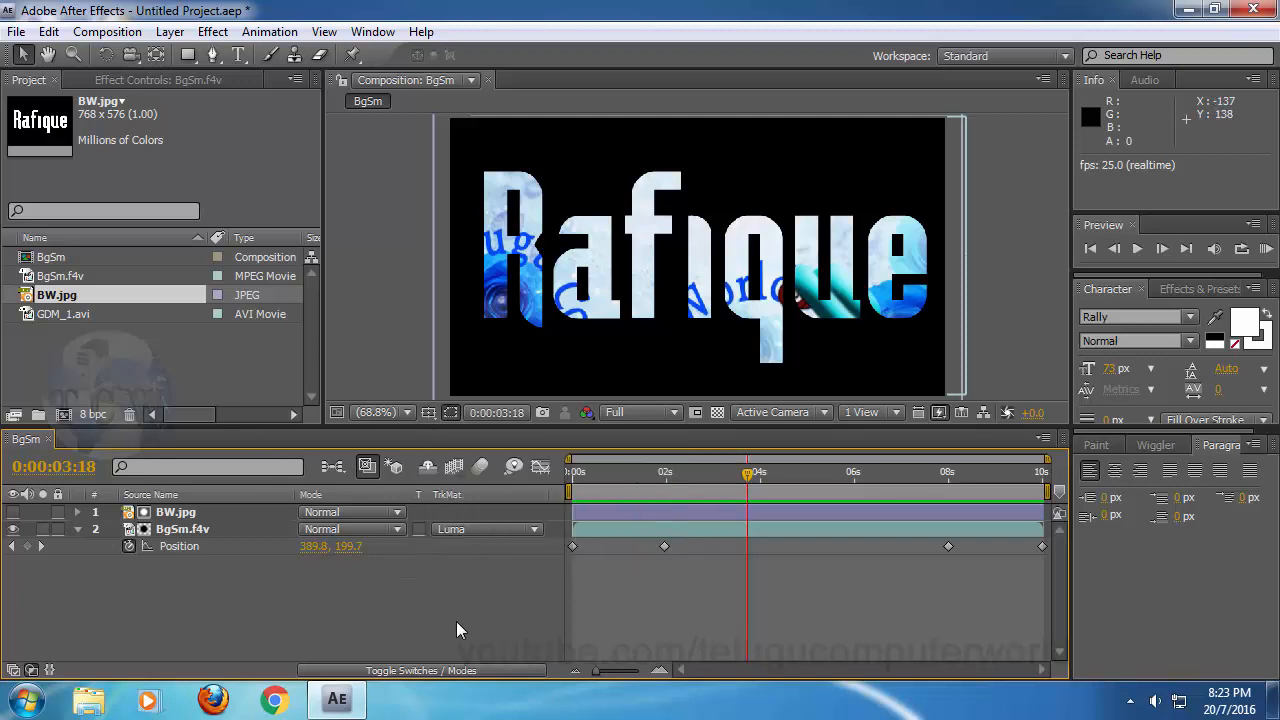